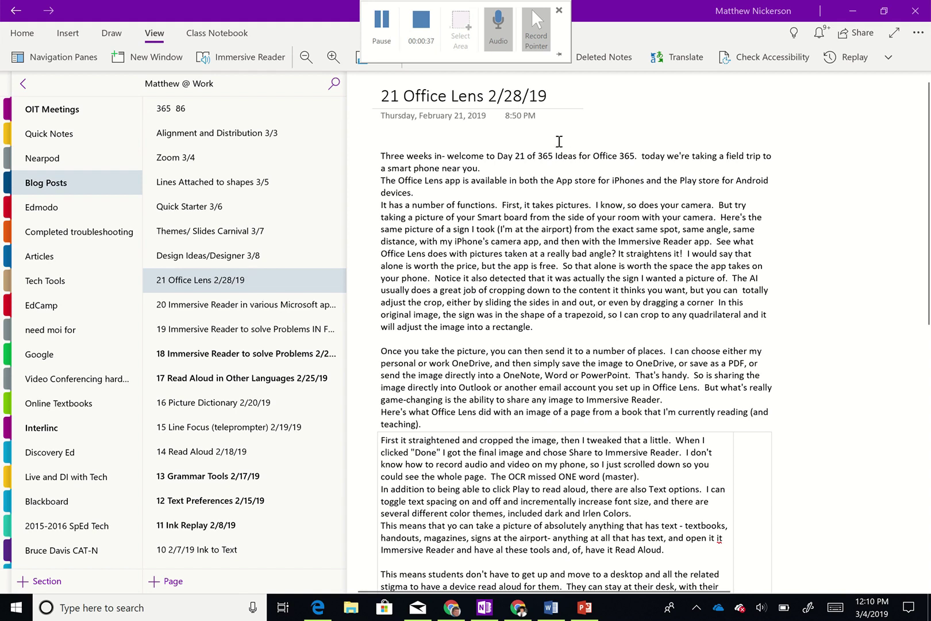
- Open the 21 Office Lens 2/28/19 page in Immersive Reader and play a short stretch of it aloud
click(569, 135)
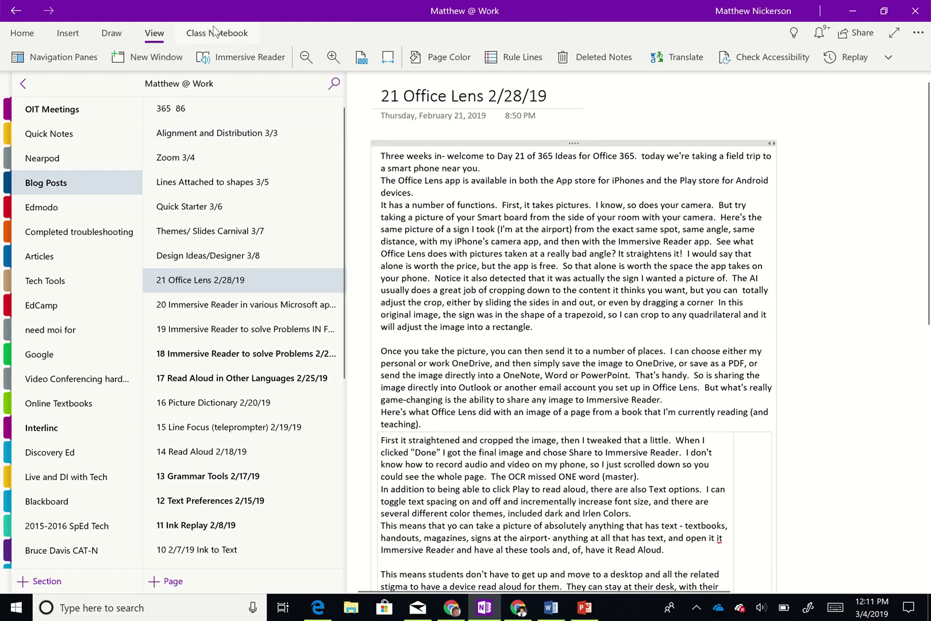
click(156, 38)
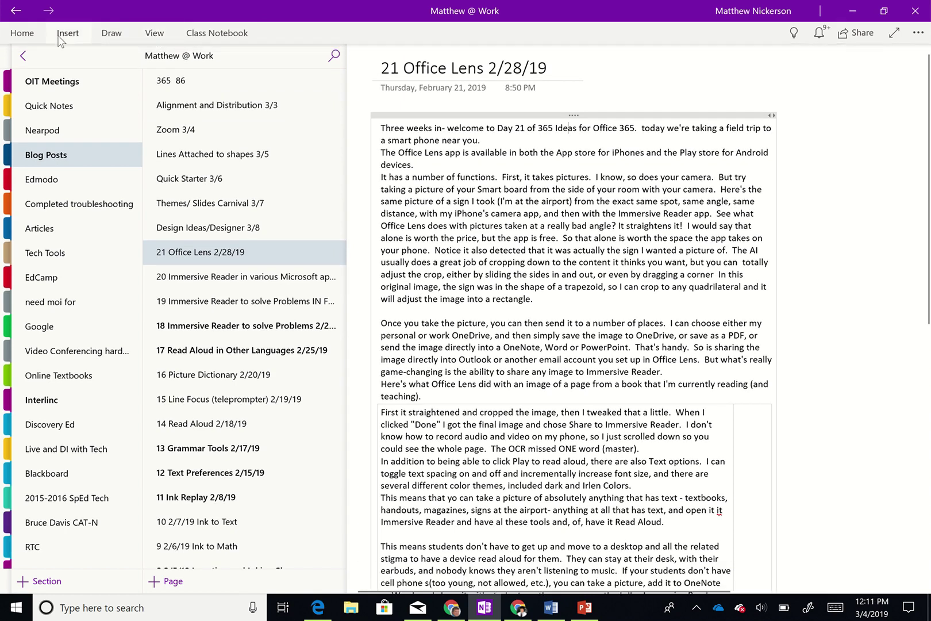
click(26, 36)
click(149, 38)
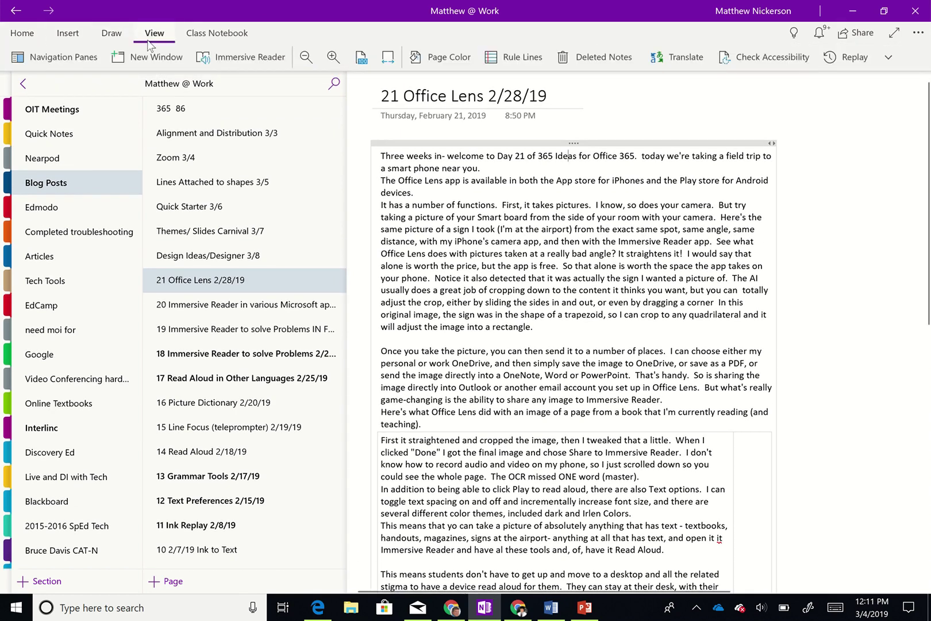
click(224, 56)
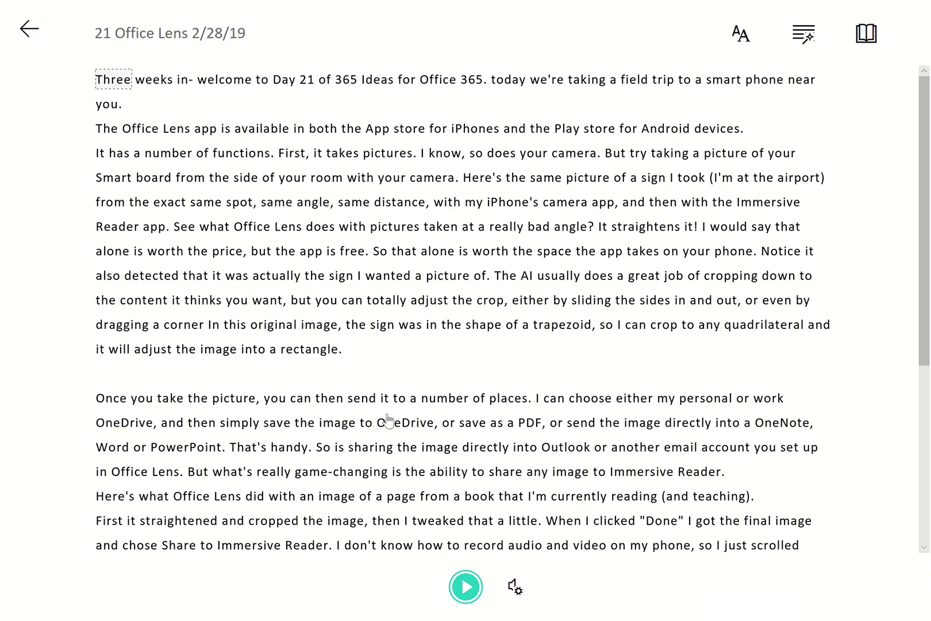
click(466, 587)
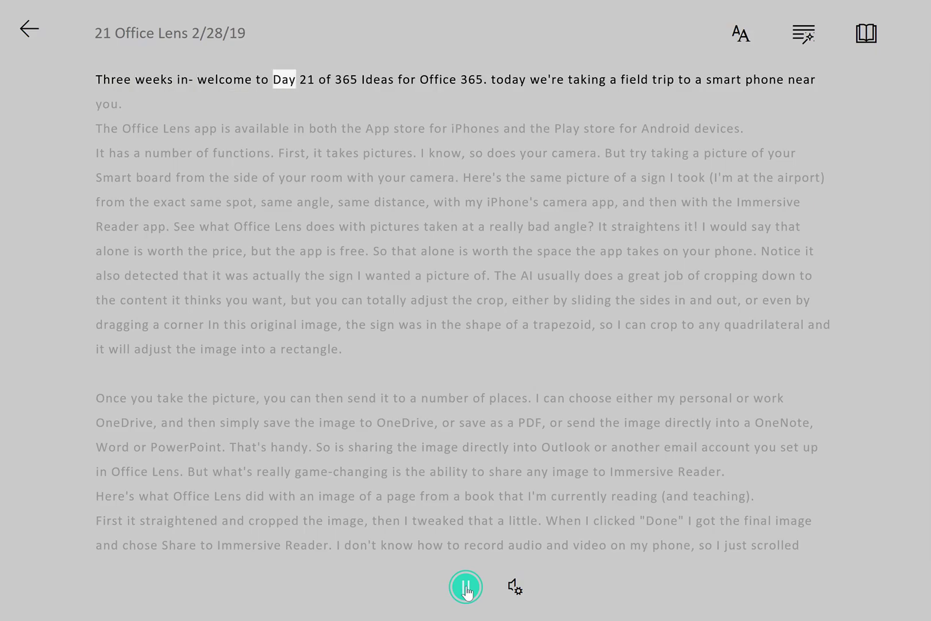
click(466, 587)
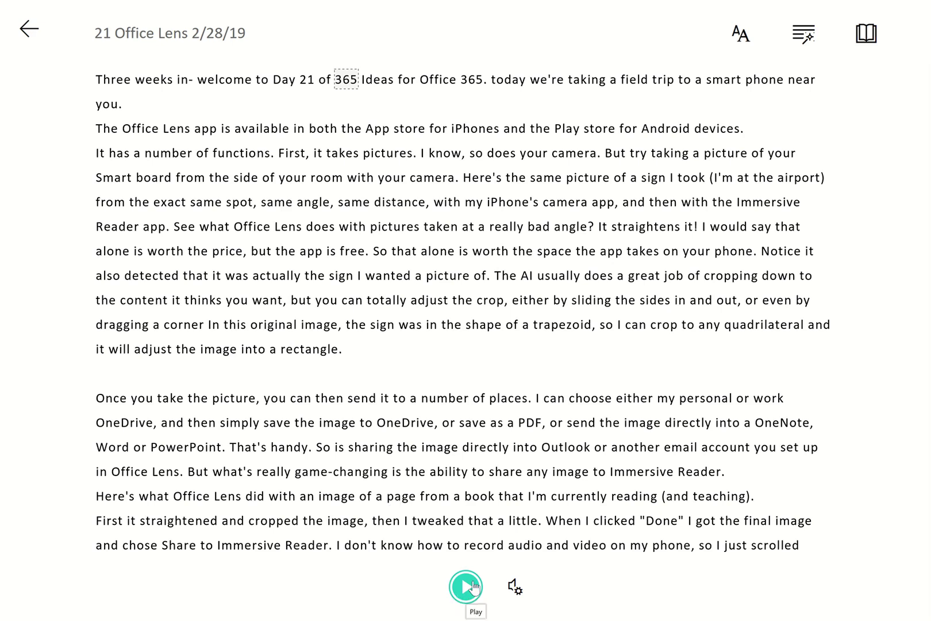
- Raise the system volume to 90 and play another short stretch of the text aloud
key(XF86AudioRaiseVolume)
key(XF86AudioRaiseVolume)
key(XF86AudioRaiseVolume)
key(XF86AudioRaiseVolume)
key(XF86AudioRaiseVolume)
key(XF86AudioRaiseVolume)
key(XF86AudioRaiseVolume)
key(XF86AudioRaiseVolume)
key(XF86AudioRaiseVolume)
key(XF86AudioRaiseVolume)
key(XF86AudioRaiseVolume)
key(XF86AudioRaiseVolume)
key(XF86AudioRaiseVolume)
key(XF86AudioRaiseVolume)
key(XF86AudioRaiseVolume)
key(XF86AudioRaiseVolume)
key(XF86AudioRaiseVolume)
key(XF86AudioRaiseVolume)
key(XF86AudioRaiseVolume)
key(XF86AudioRaiseVolume)
key(XF86AudioRaiseVolume)
key(XF86AudioRaiseVolume)
key(XF86AudioRaiseVolume)
key(XF86AudioRaiseVolume)
key(XF86AudioRaiseVolume)
key(XF86AudioRaiseVolume)
key(XF86AudioRaiseVolume)
key(XF86AudioRaiseVolume)
key(XF86AudioRaiseVolume)
key(XF86AudioRaiseVolume)
key(XF86AudioRaiseVolume)
key(XF86AudioRaiseVolume)
key(XF86AudioRaiseVolume)
key(XF86AudioRaiseVolume)
key(XF86AudioRaiseVolume)
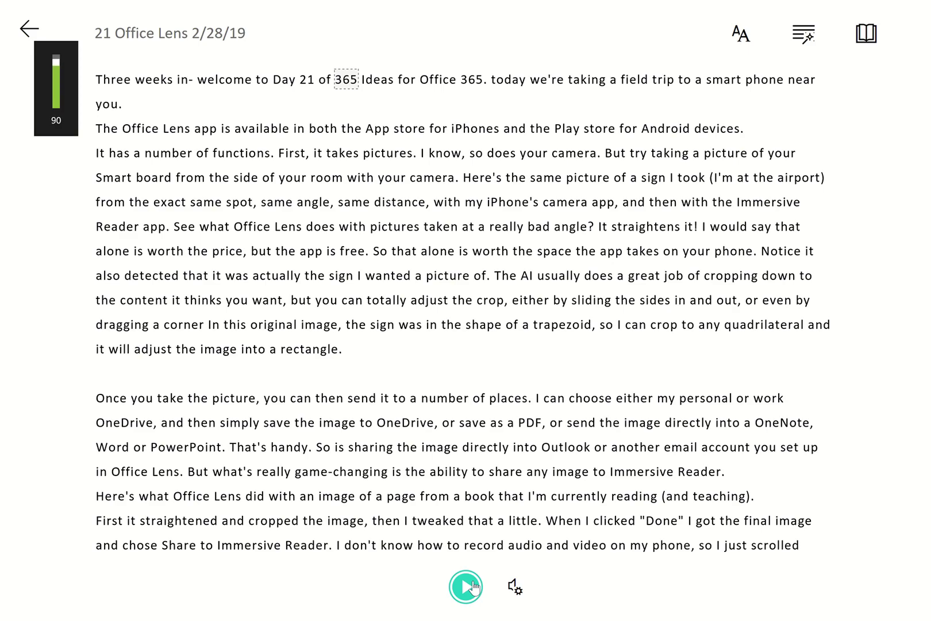
click(473, 586)
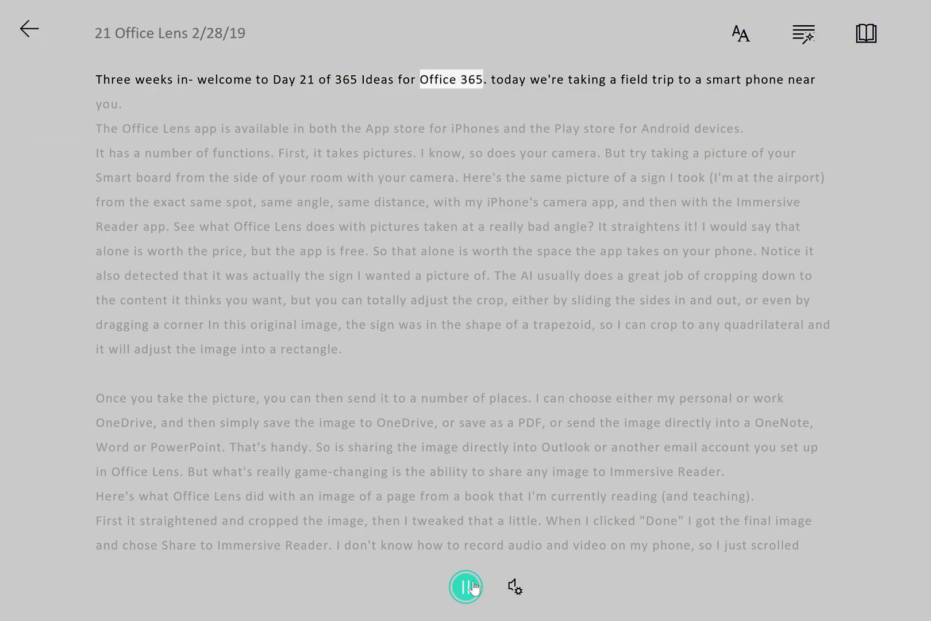
click(473, 587)
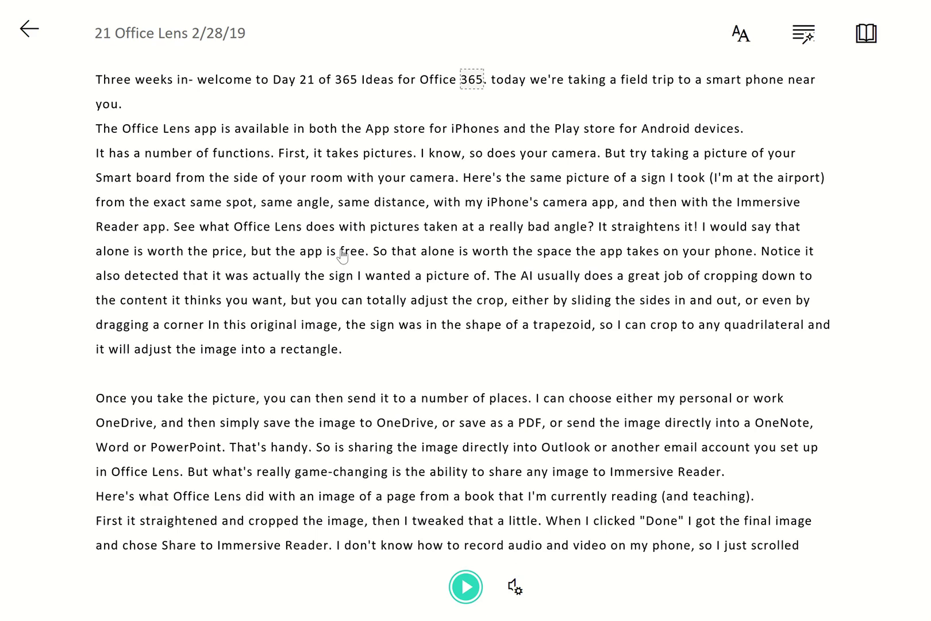
- Set the reading voice to Male at a speed of 1.5 and play the rest of the first paragraph aloud
click(515, 587)
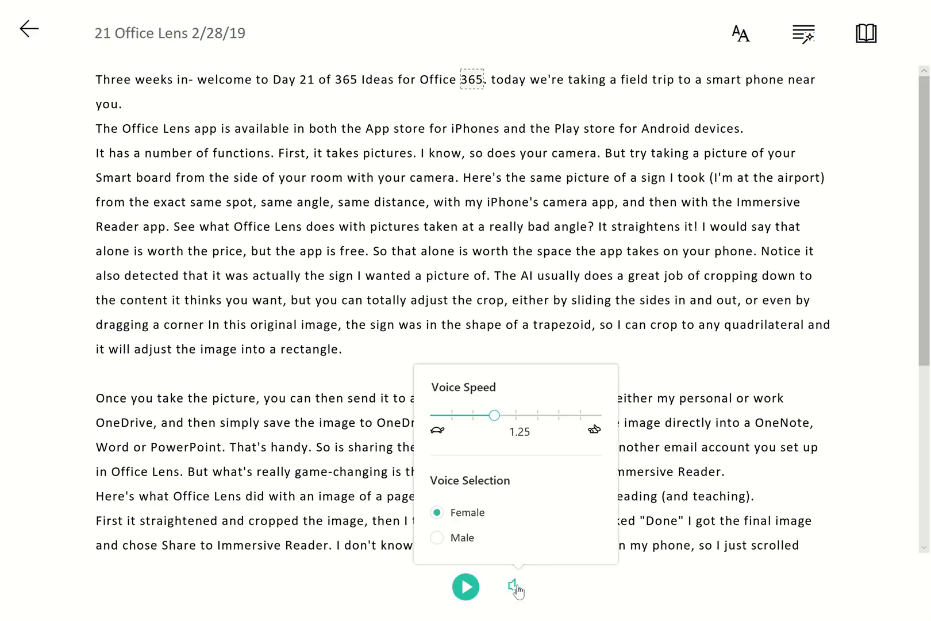
click(438, 538)
click(437, 512)
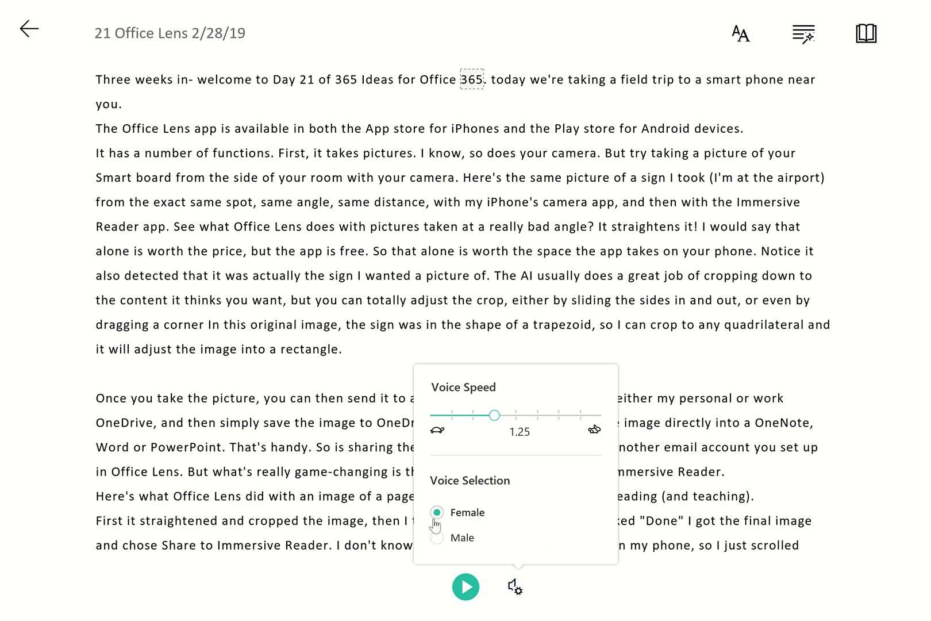
click(516, 415)
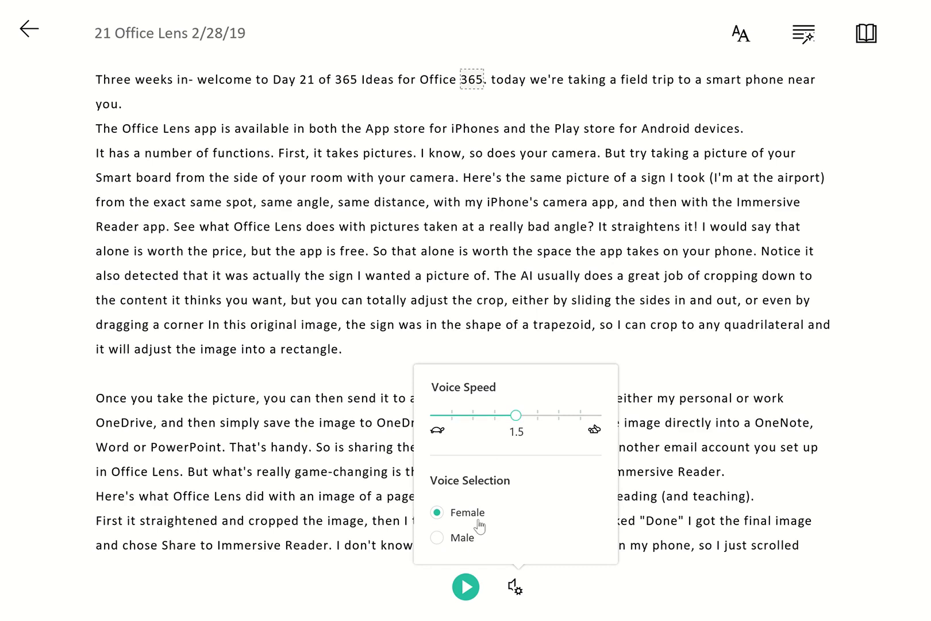
click(437, 537)
click(458, 587)
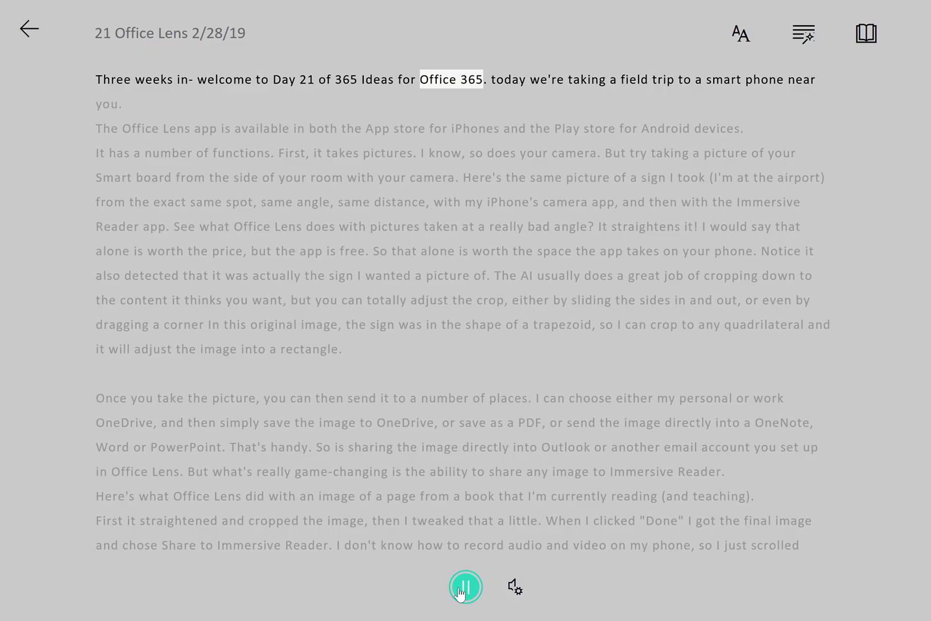
click(460, 590)
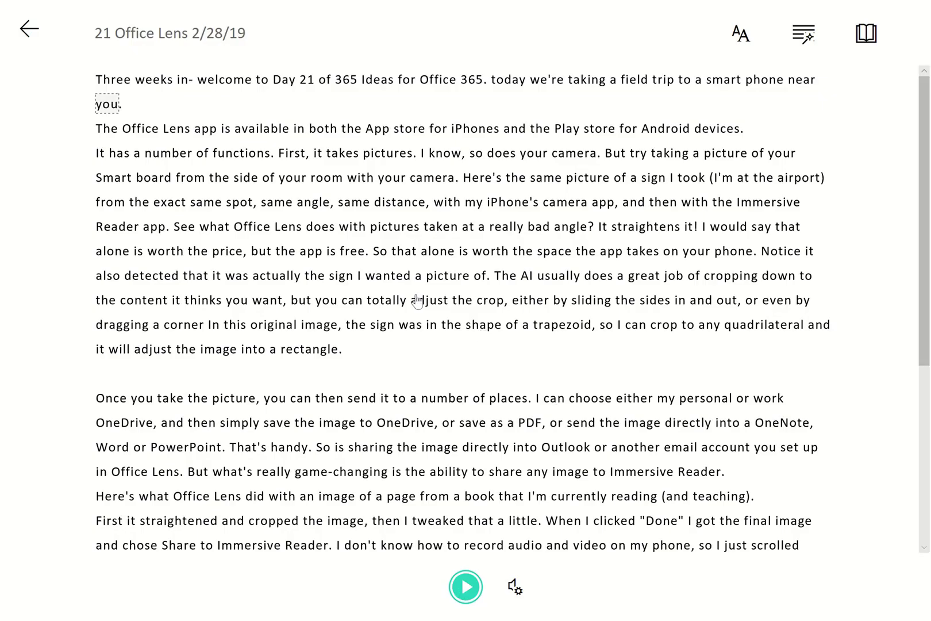
- Enlarge the Immersive Reader text size to 48
click(741, 36)
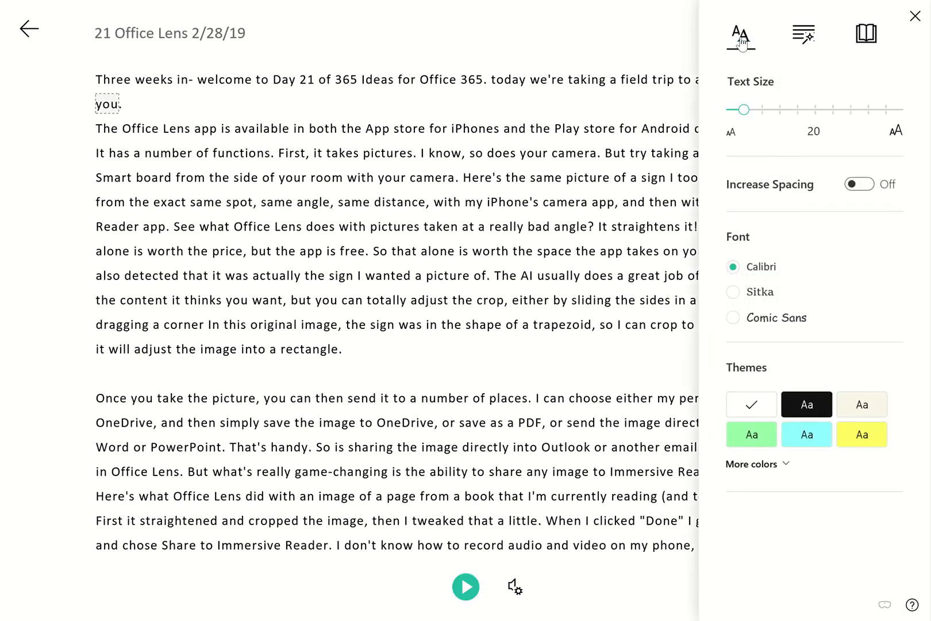
click(793, 110)
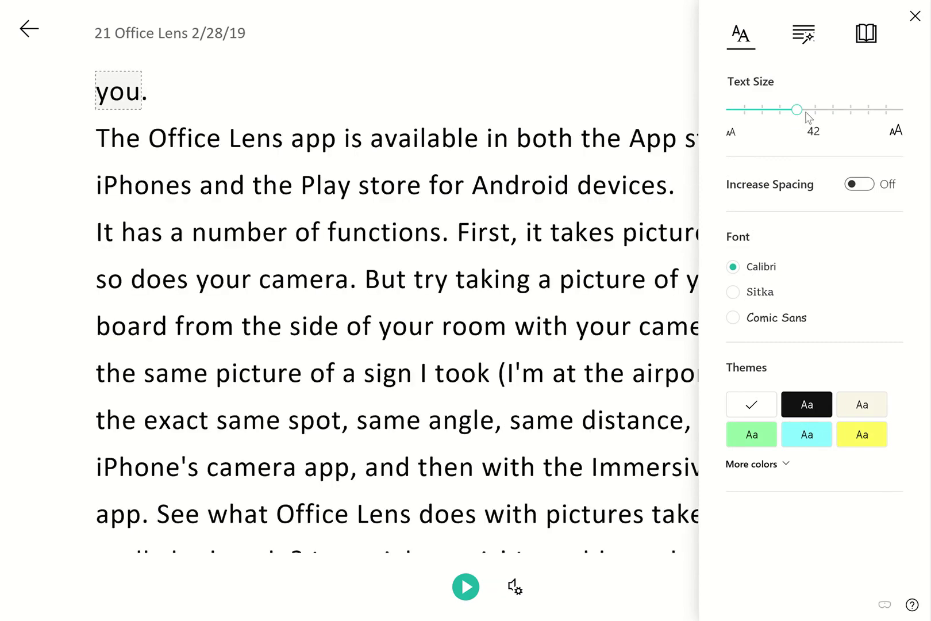
click(811, 113)
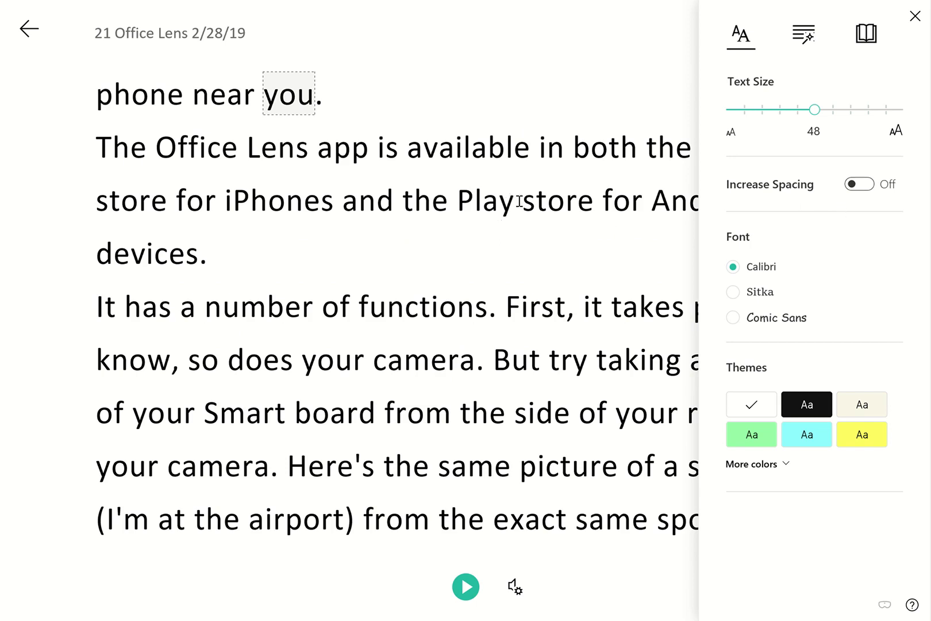
- Turn on increased text spacing, toggling it off and on for comparison, and close the text preferences to view the widened text
click(862, 184)
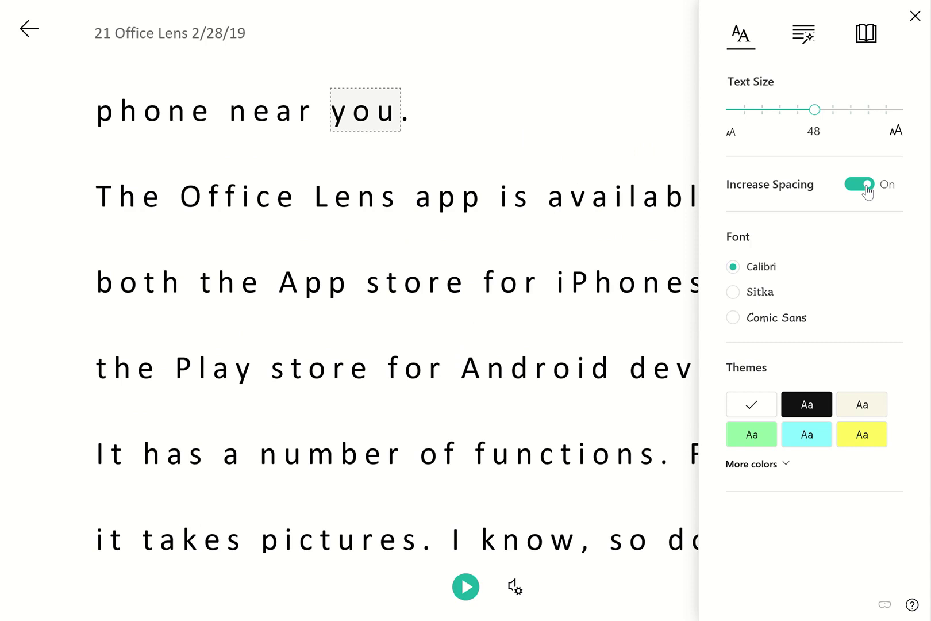
click(868, 190)
click(868, 190)
click(624, 402)
scroll(624, 401, down, 8)
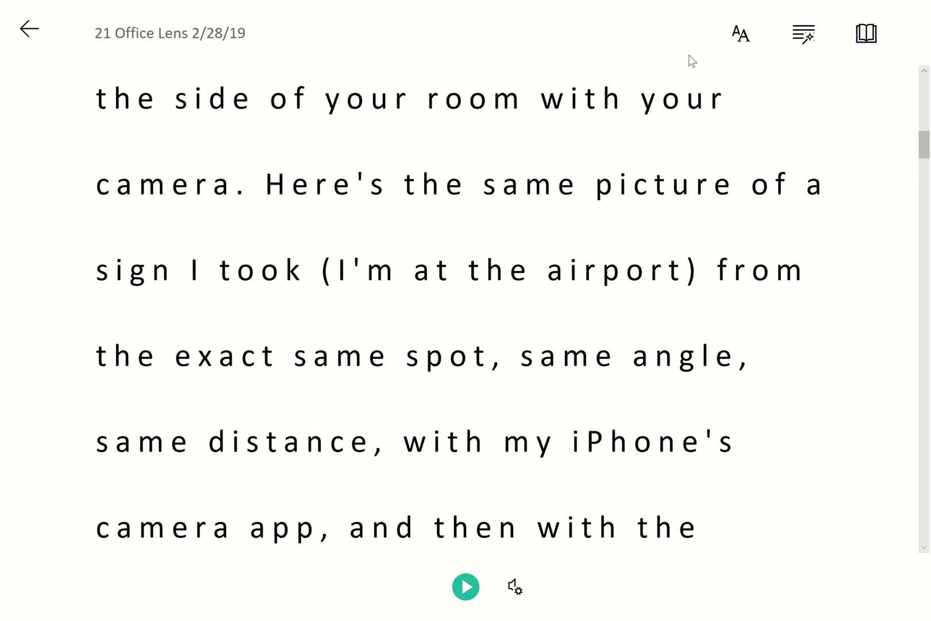
- Change the reading font to Comic Sans and look through the restyled text
click(740, 34)
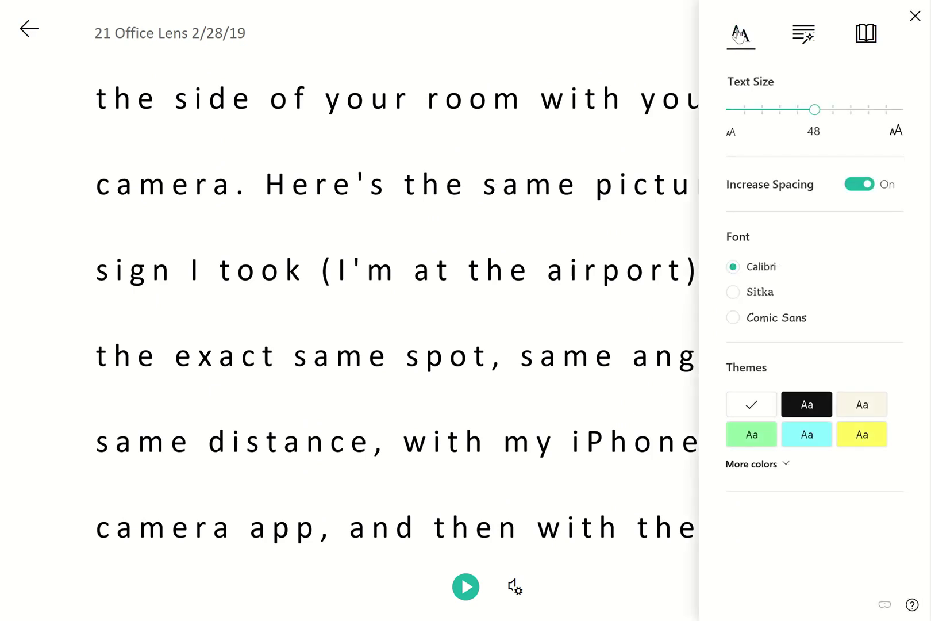
click(733, 317)
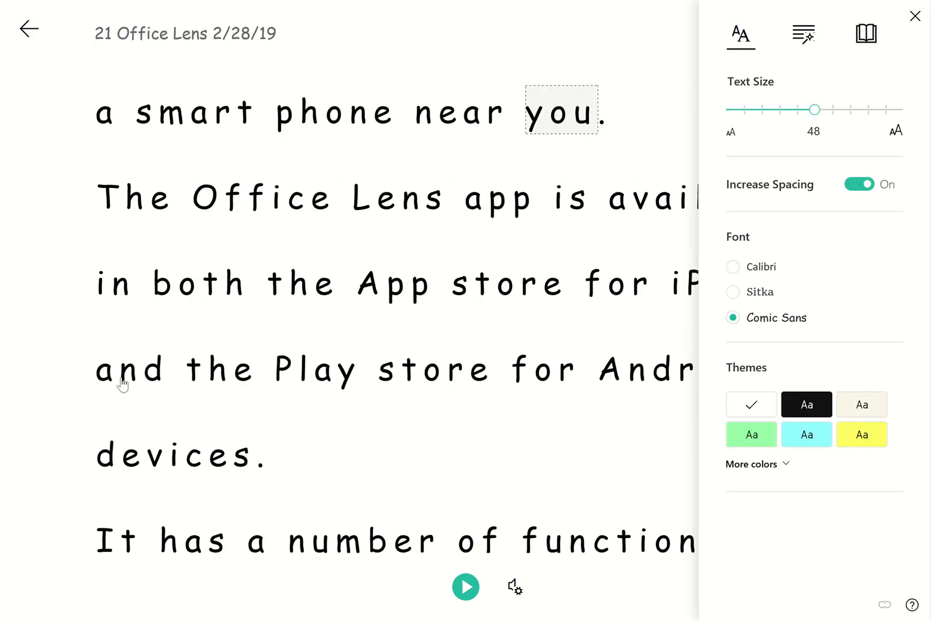
key(Down)
key(Down)
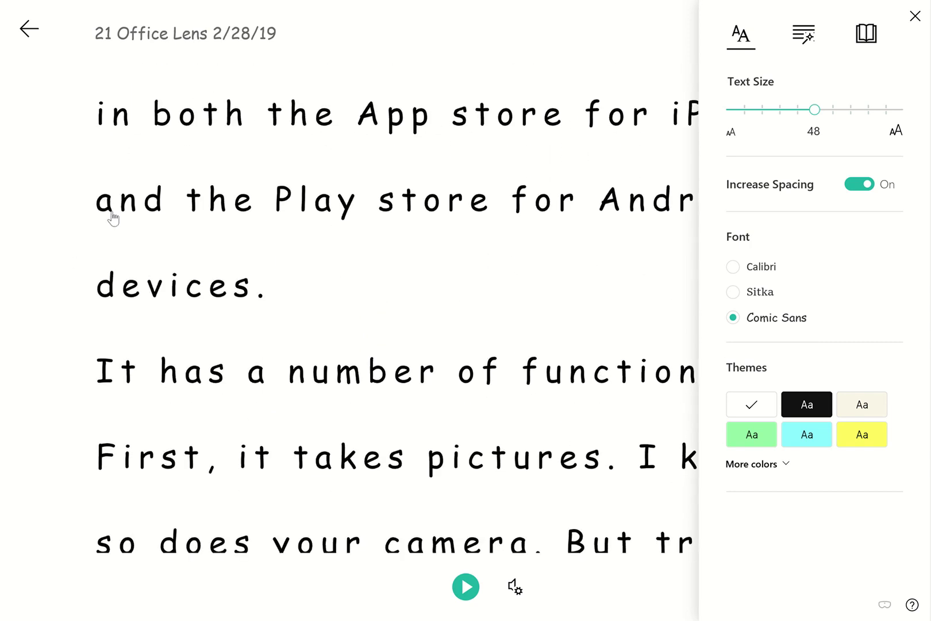
scroll(113, 216, down, 1)
scroll(397, 318, down, 3)
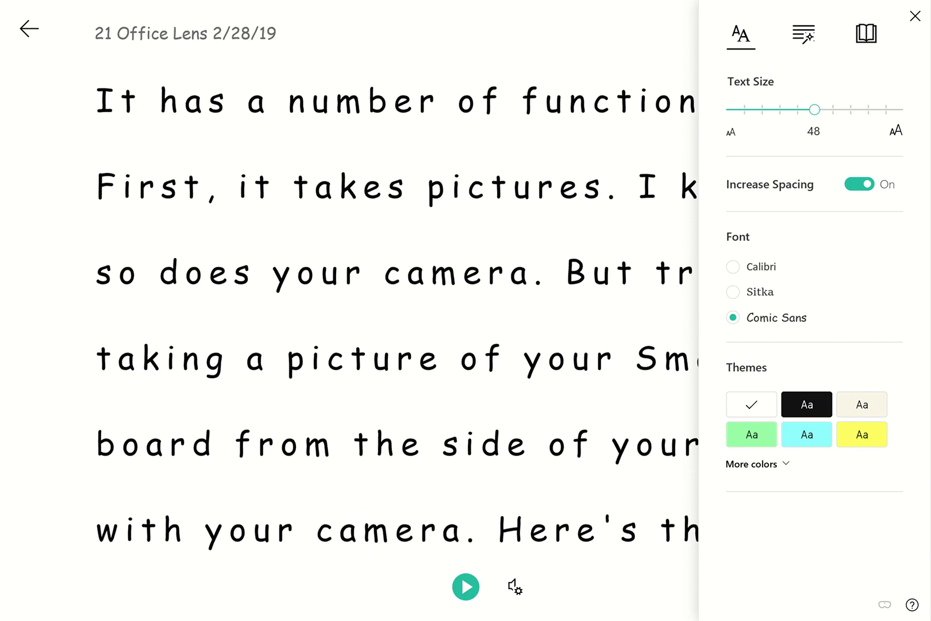
scroll(398, 318, down, 3)
scroll(398, 308, down, 3)
scroll(397, 309, down, 4)
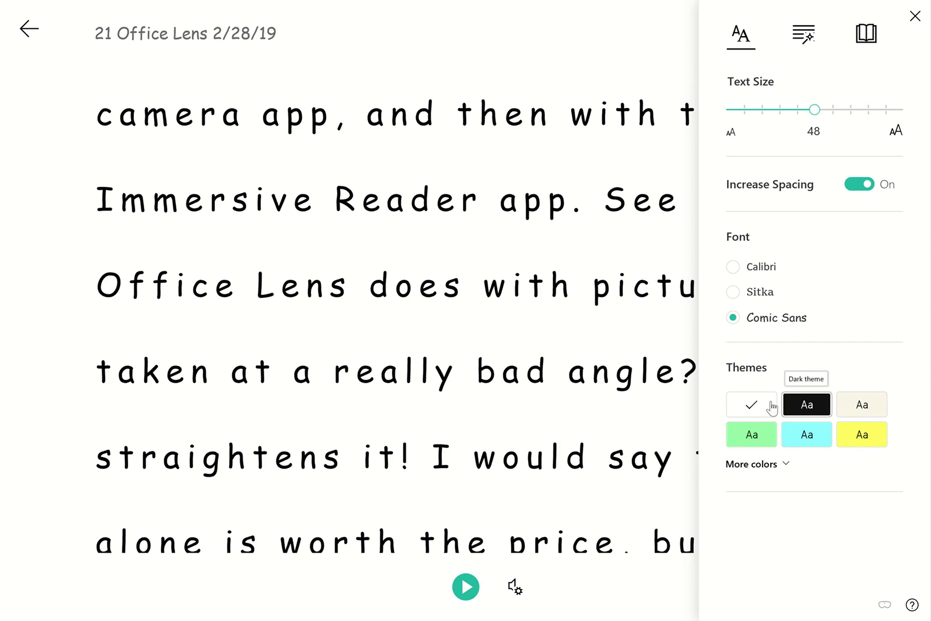
- Apply the Dark theme and expand the list of additional theme colors
click(807, 405)
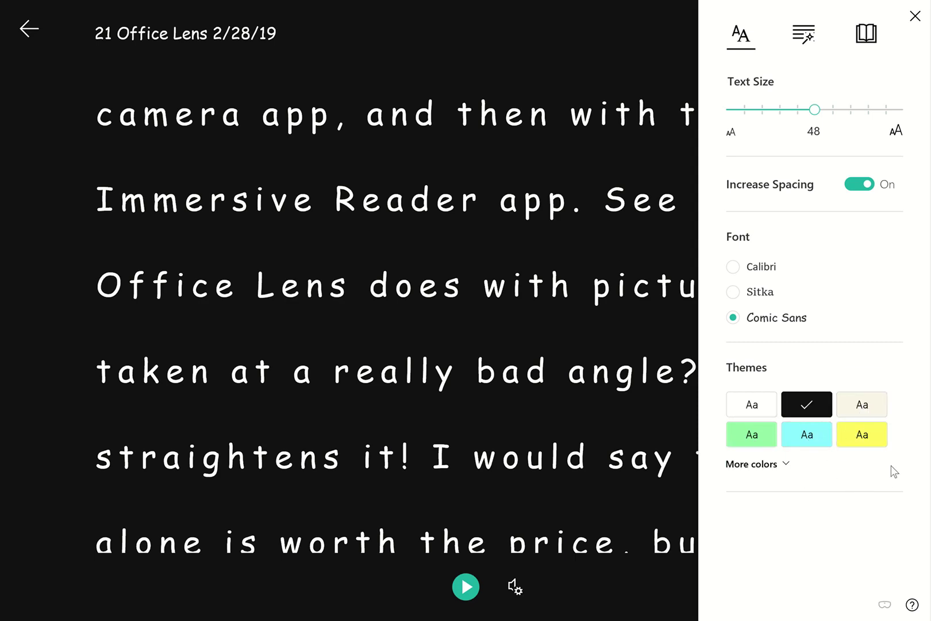
click(782, 467)
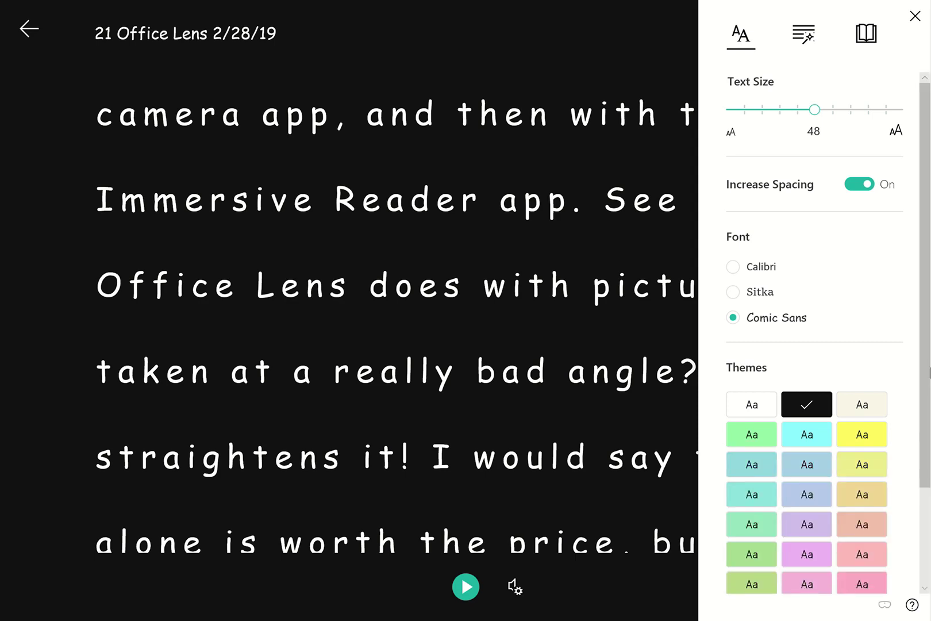
drag(925, 380, 916, 461)
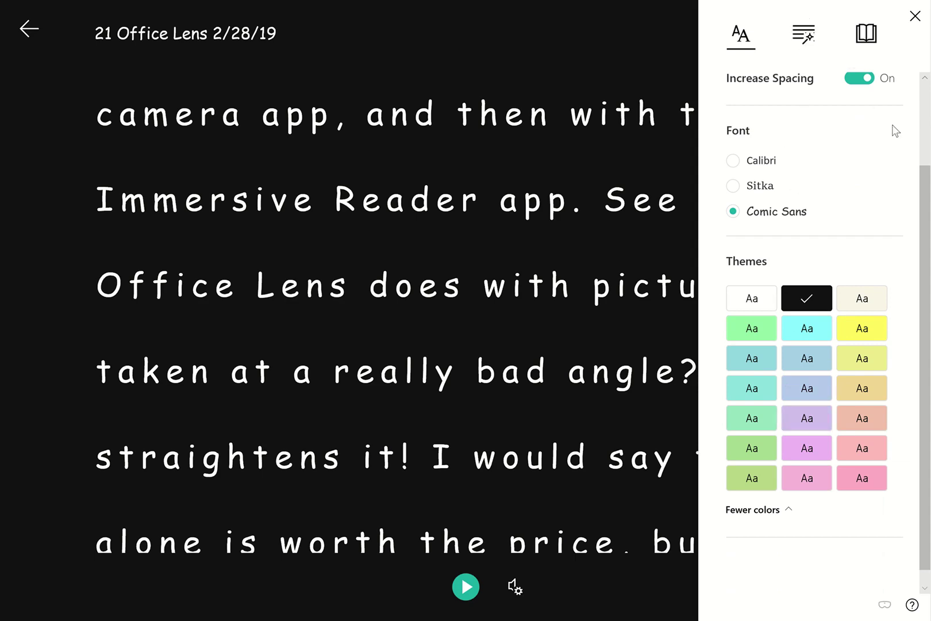
scroll(919, 178, up, 3)
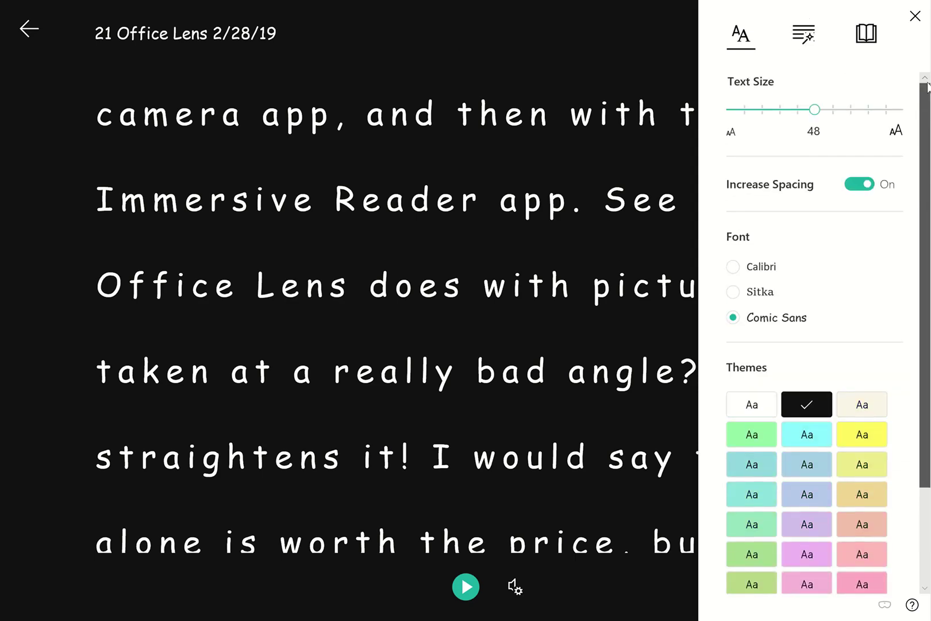
- Turn on syllable breaks and highlighting of nouns, verbs, adjectives and adverbs in the text
click(807, 44)
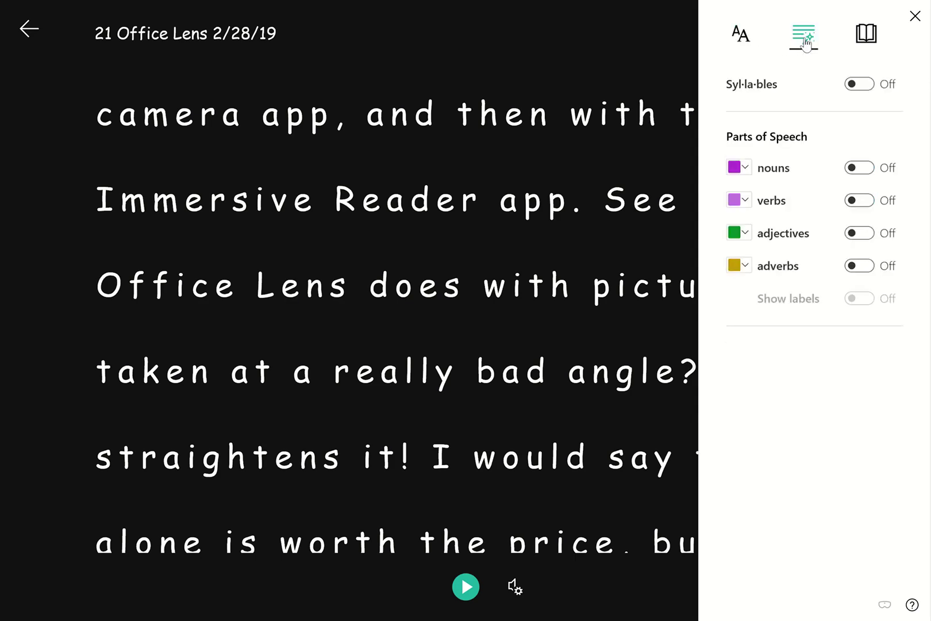
click(862, 89)
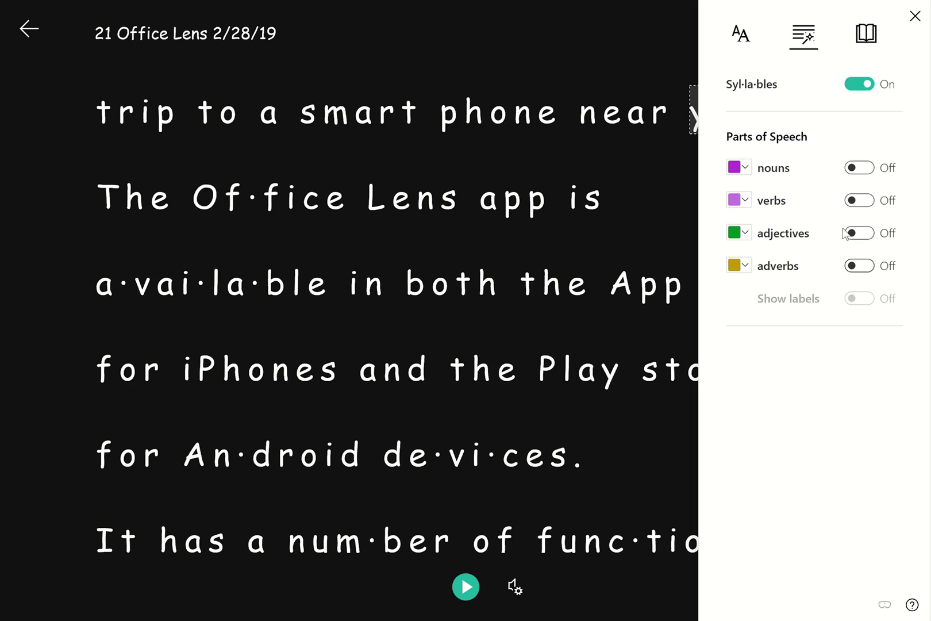
click(860, 167)
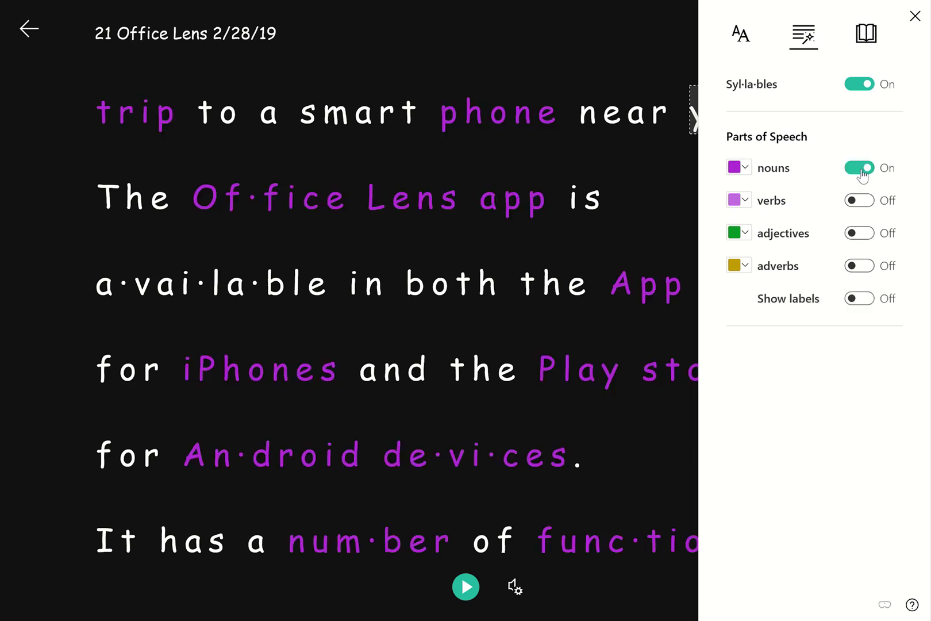
click(864, 201)
click(867, 234)
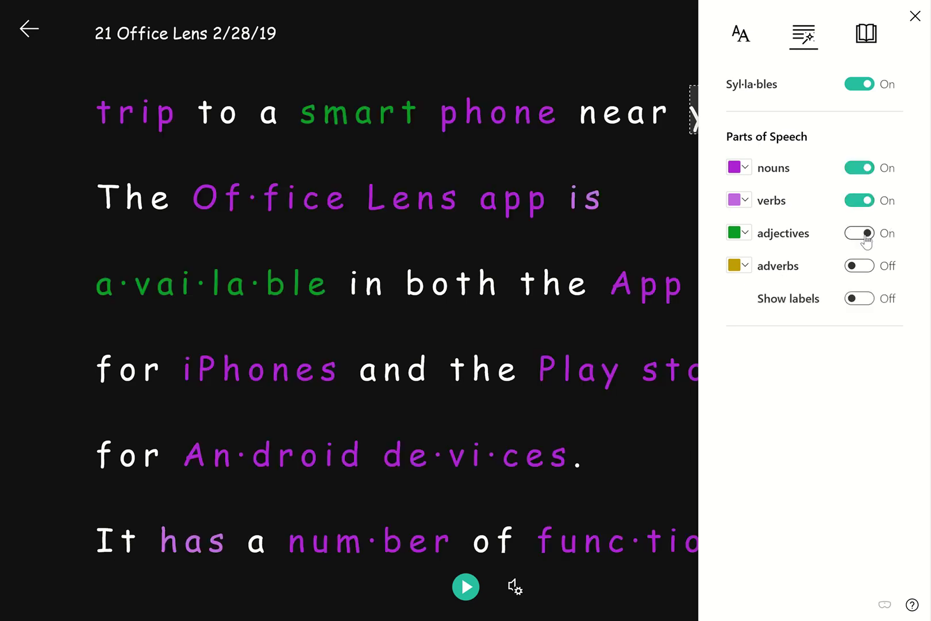
click(863, 267)
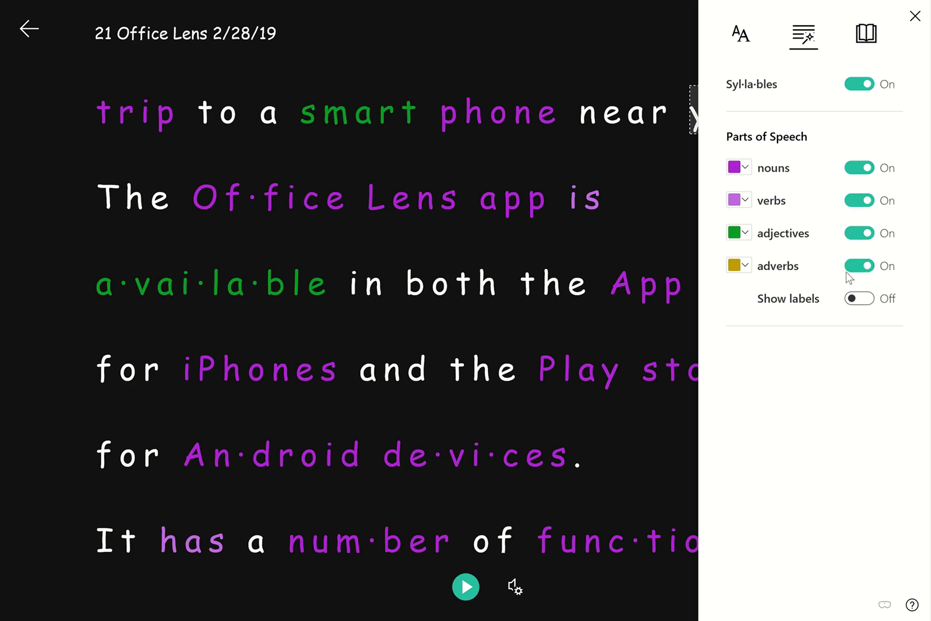
- View the highlight color choices for nouns, keeping the current color
click(745, 167)
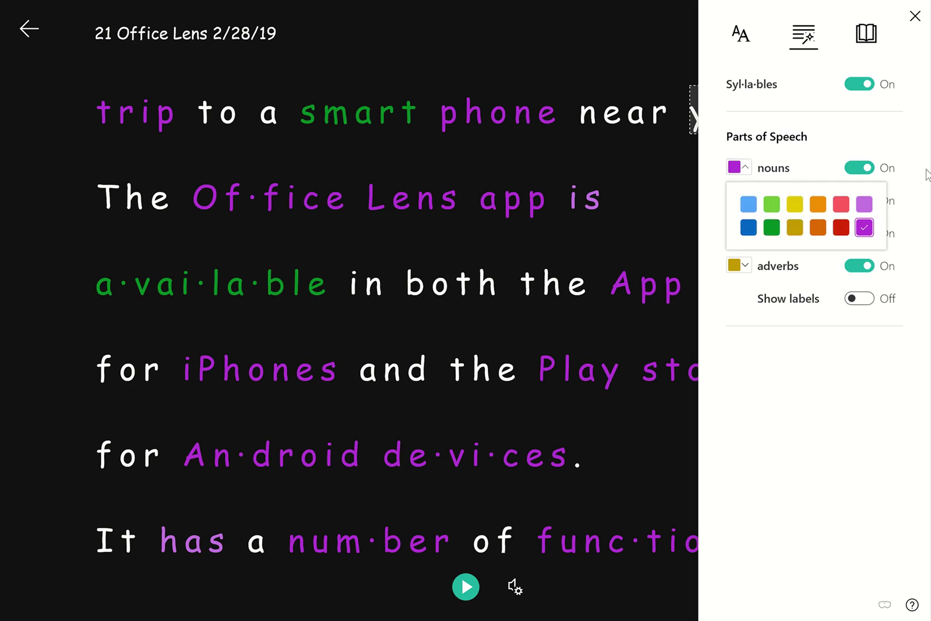
key(Escape)
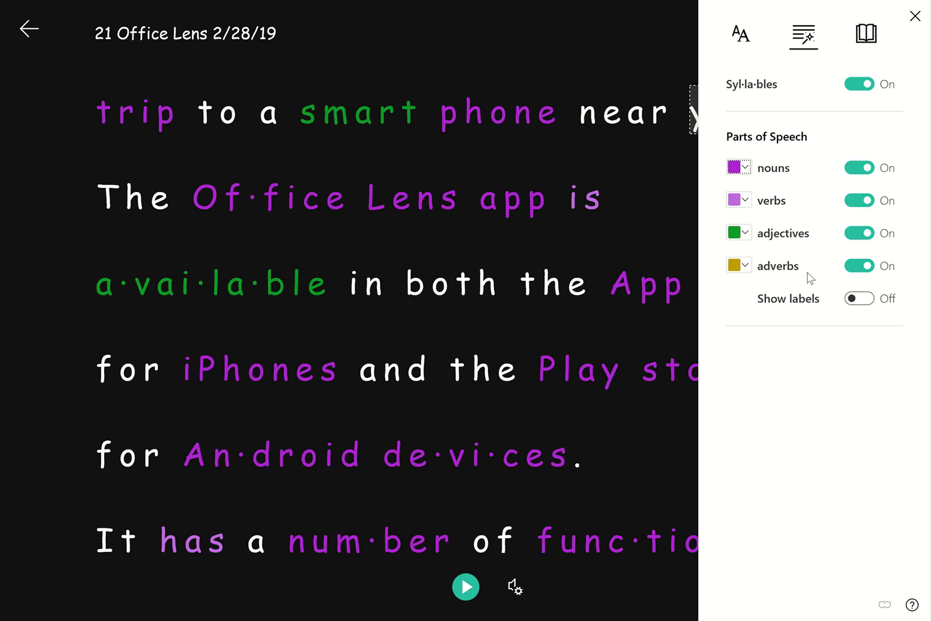
- Show part-of-speech labels above the words, and toggle the adjective highlighting off and back on
click(865, 299)
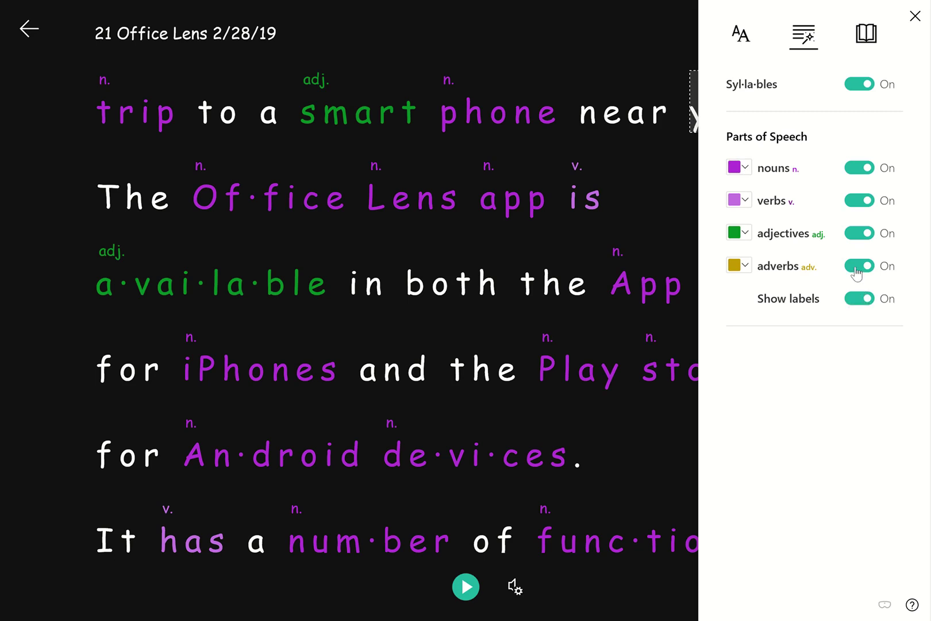
click(860, 236)
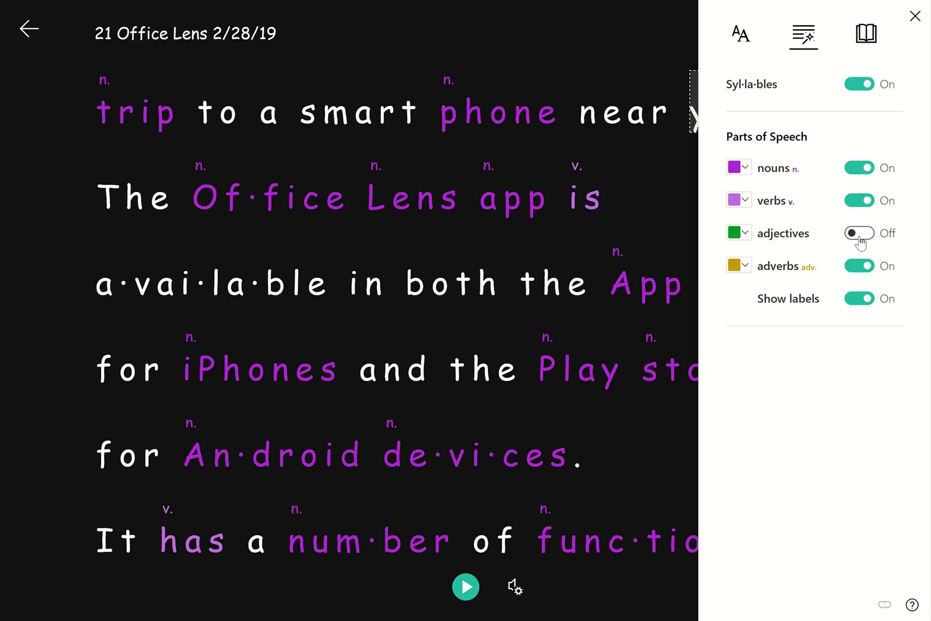
click(859, 238)
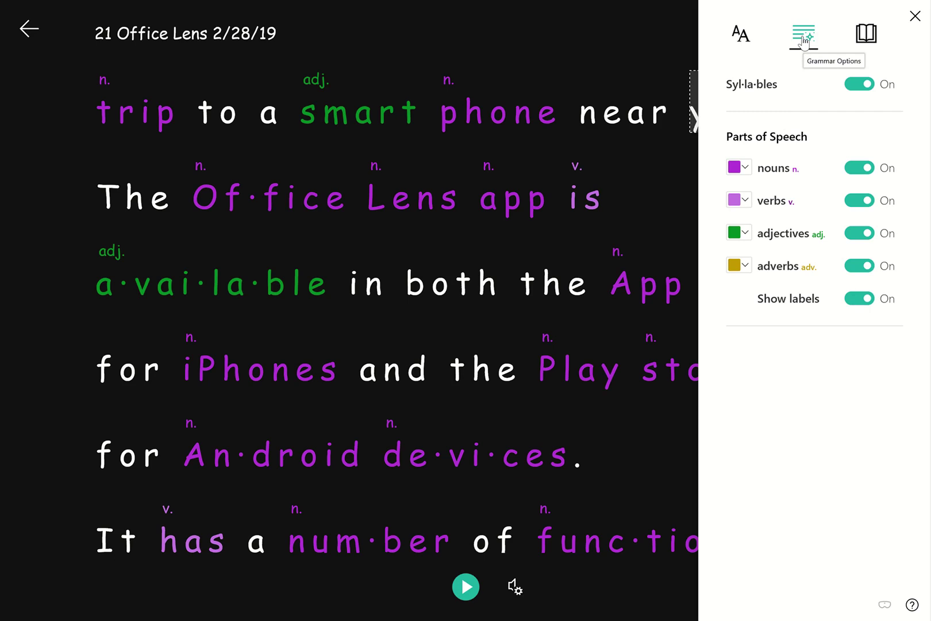
- Turn on Line Focus, try the three-line view, and settle on the one-line view
click(872, 48)
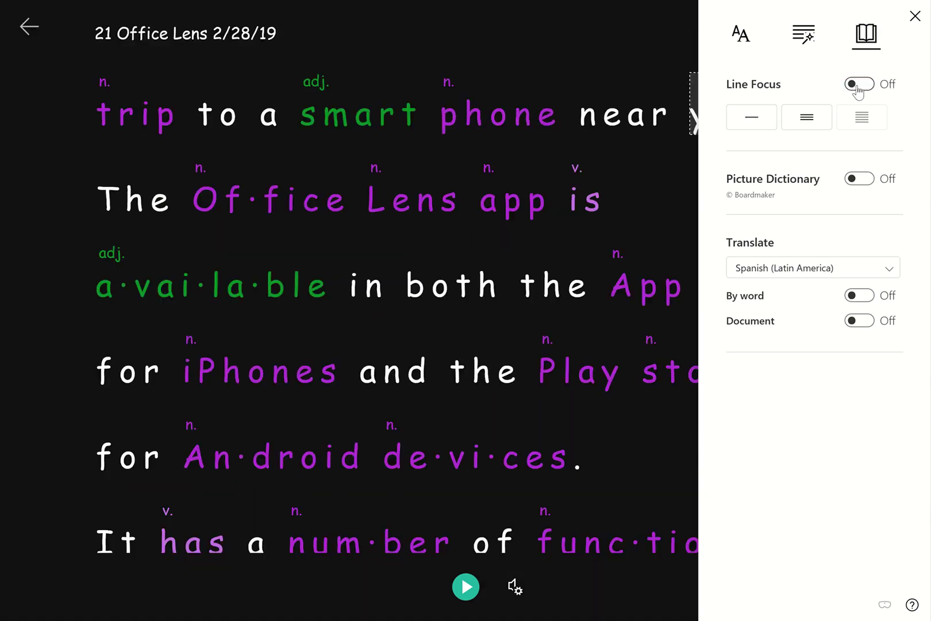
click(757, 121)
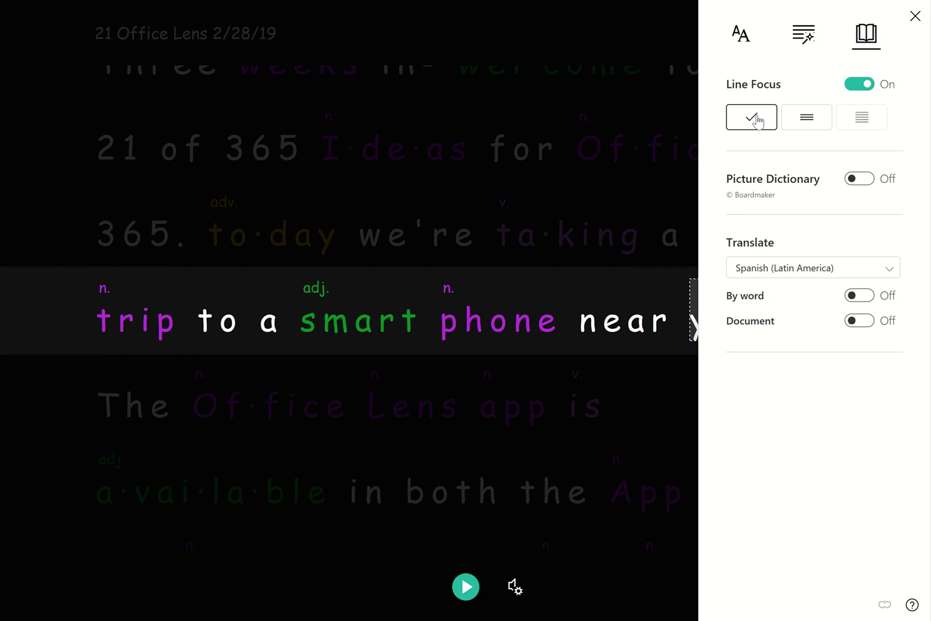
click(807, 124)
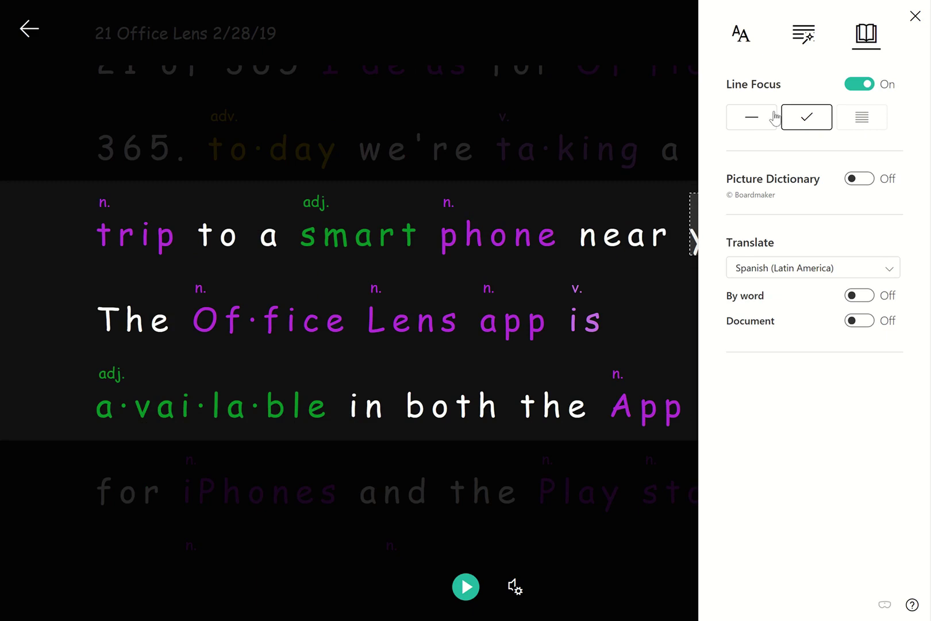
click(747, 117)
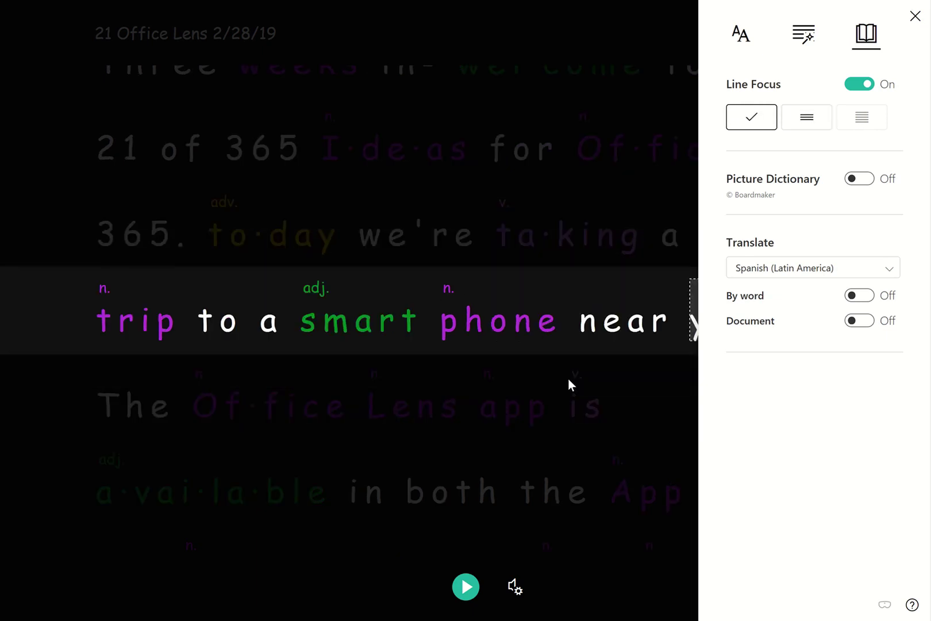
- Play part of the text aloud with line focus, pause it, and set the voice speed to 1.25
click(465, 586)
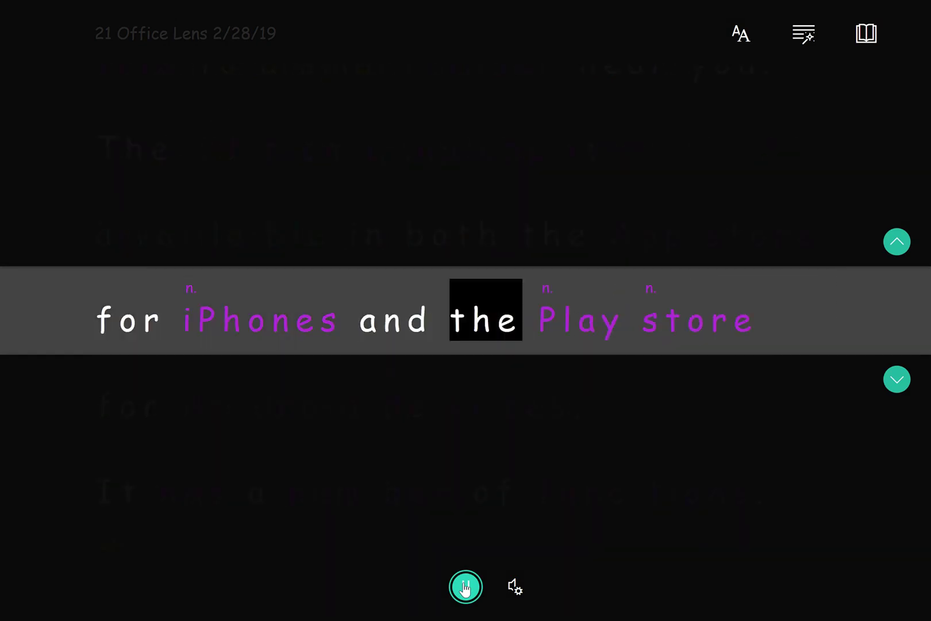
click(467, 586)
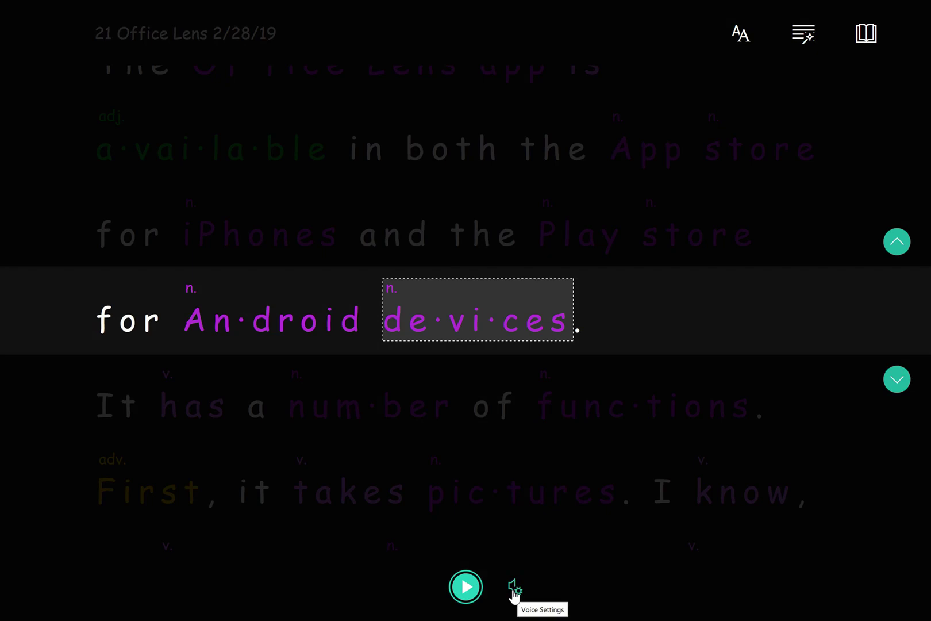
click(514, 585)
click(496, 420)
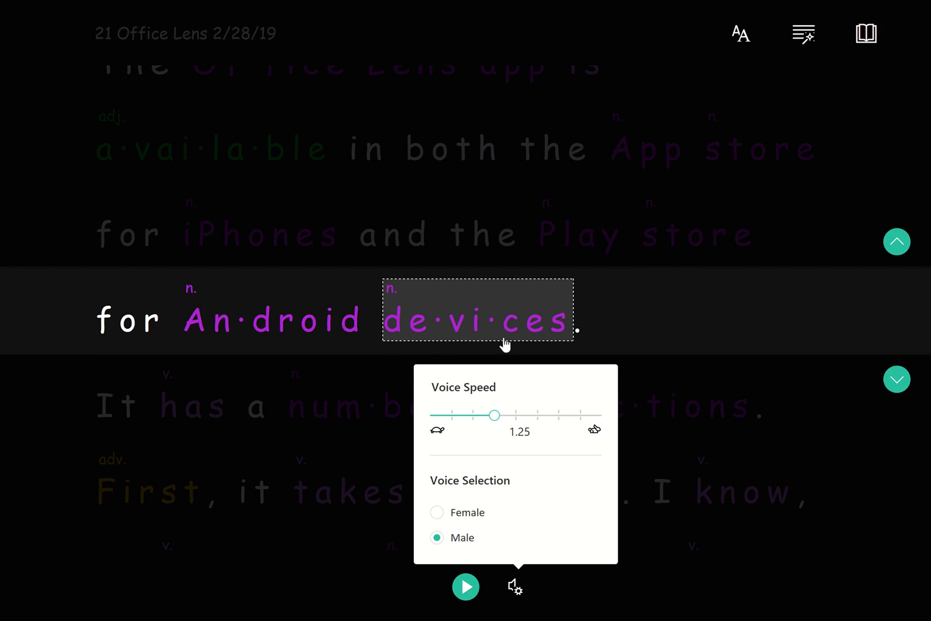
click(736, 383)
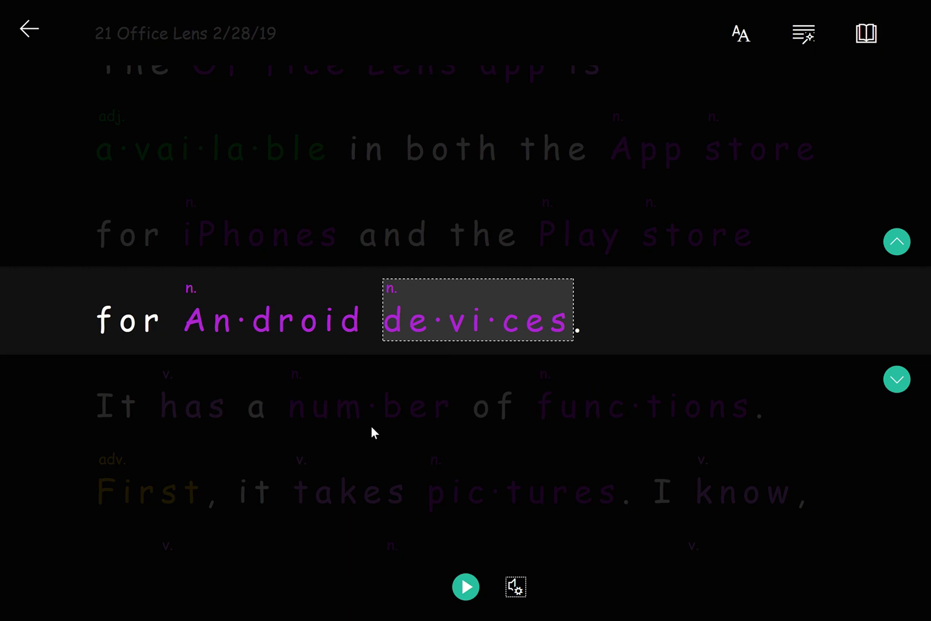
- Continue reading the text aloud from "devices" and pause at the line beginning with "First"
click(466, 587)
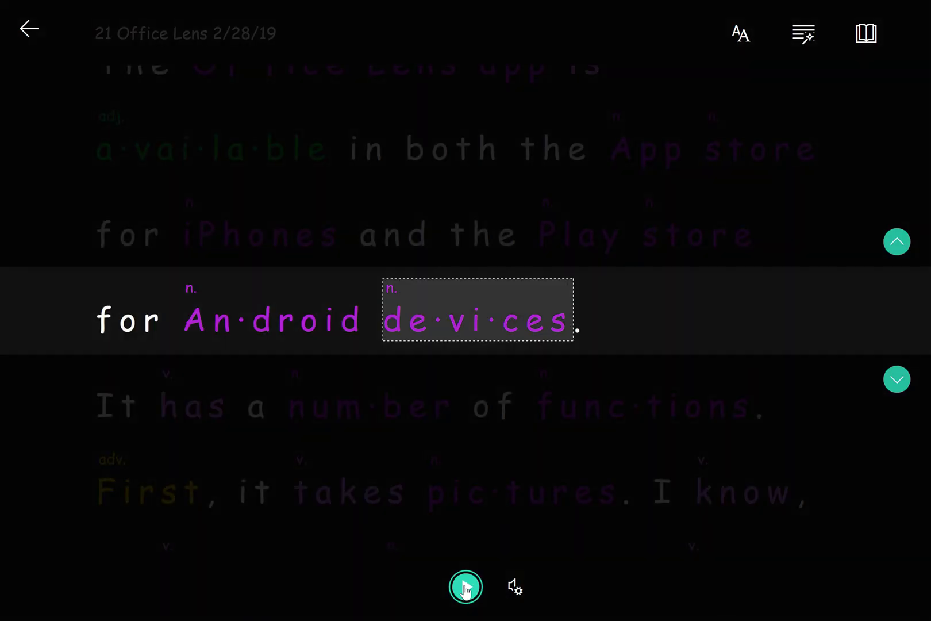
click(465, 587)
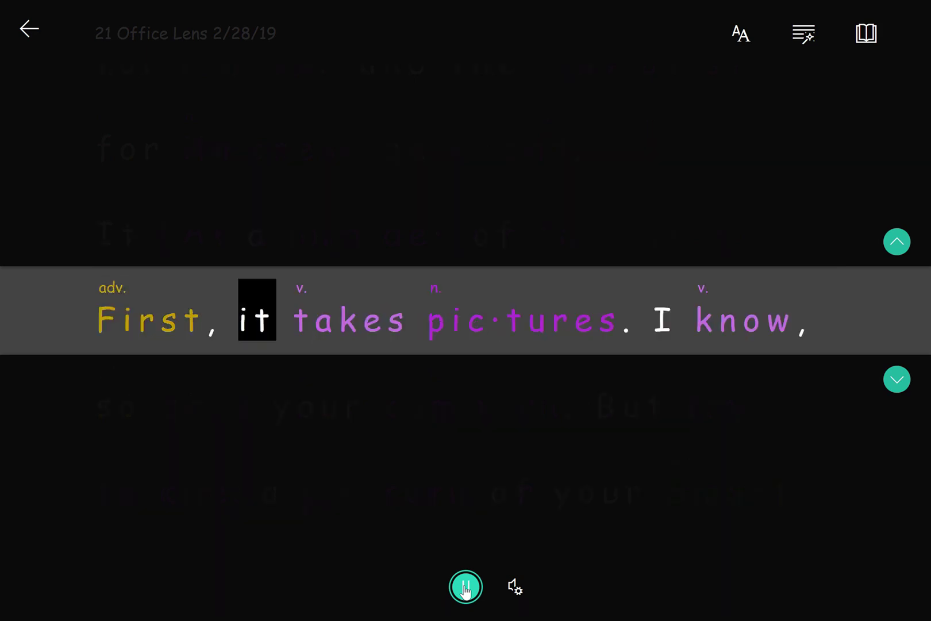
click(466, 587)
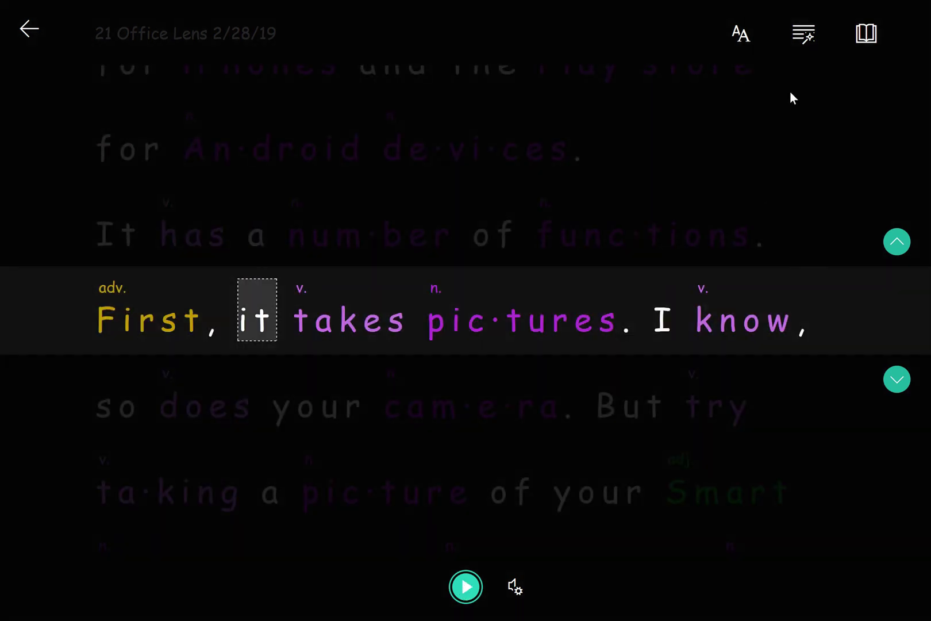
- Turn on the Picture Dictionary and open the picture entries for the words "pictures" and "First"
click(865, 36)
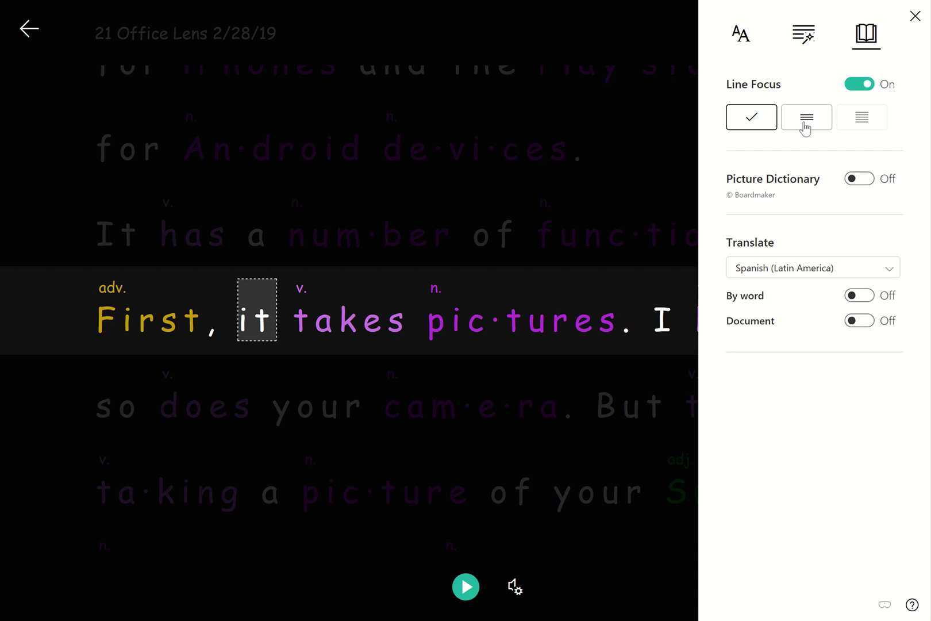
click(861, 180)
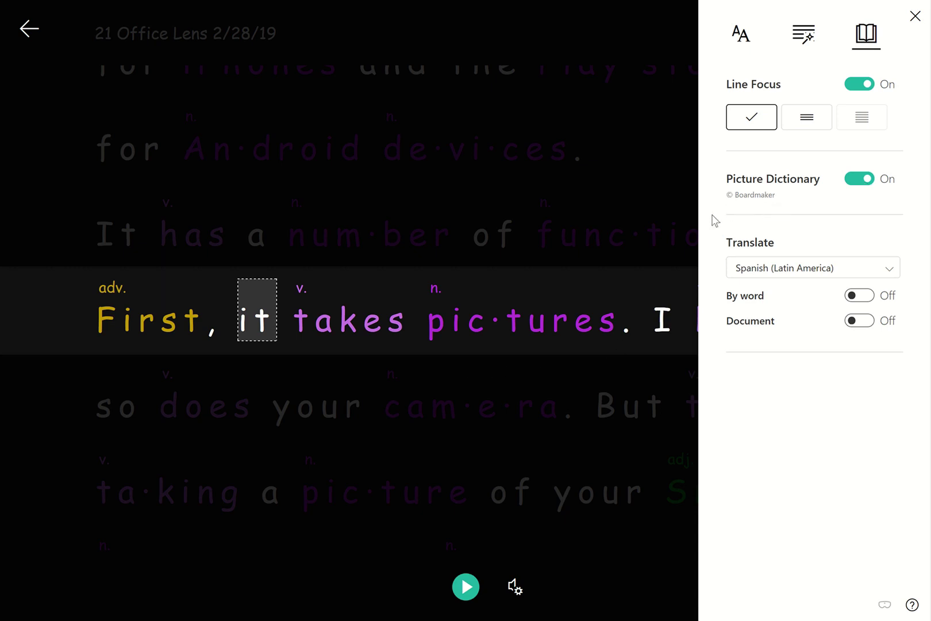
click(566, 338)
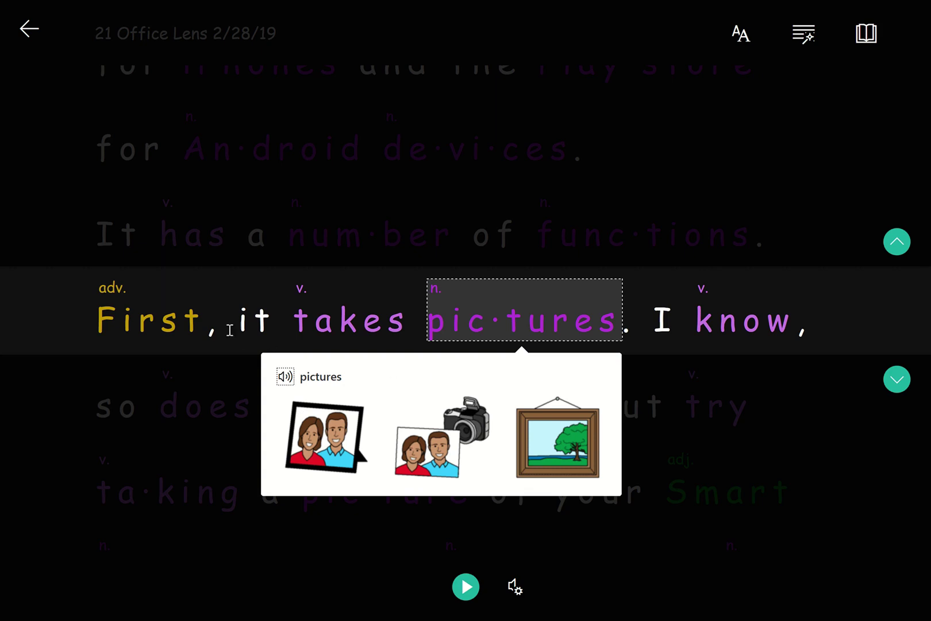
click(179, 333)
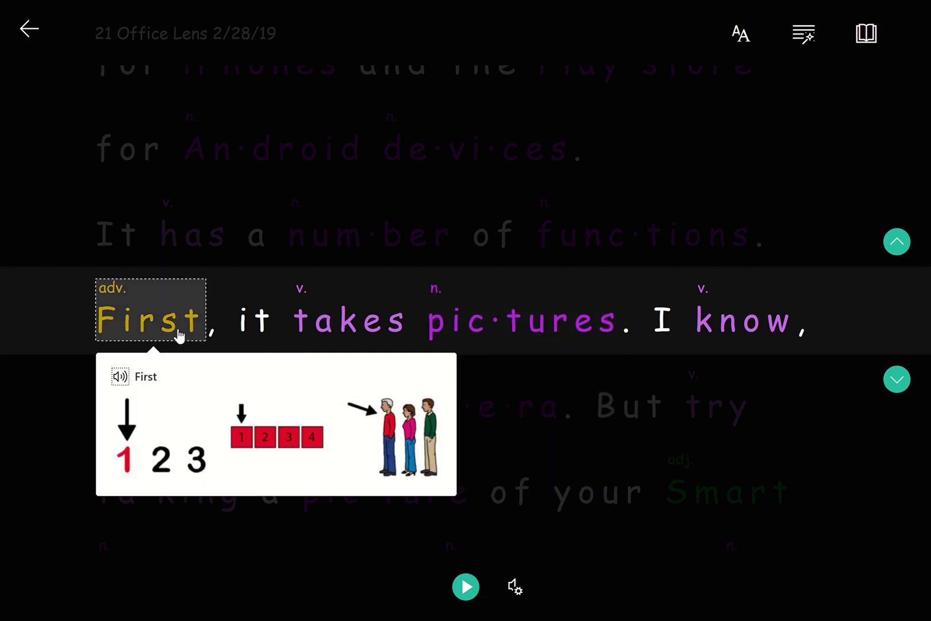
- Open the dictionary entry for the word "know" and listen to its pronunciation
click(727, 342)
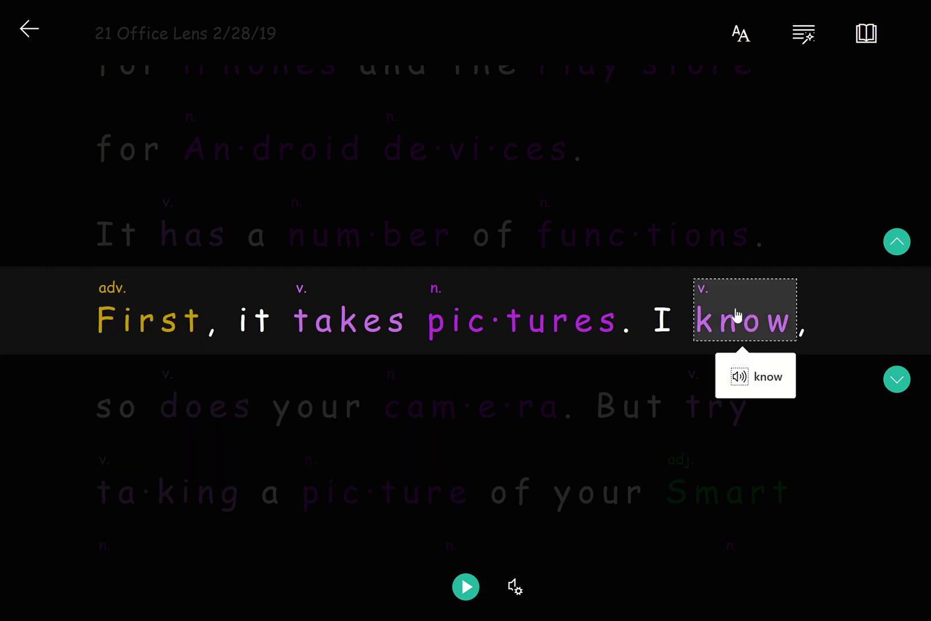
click(761, 383)
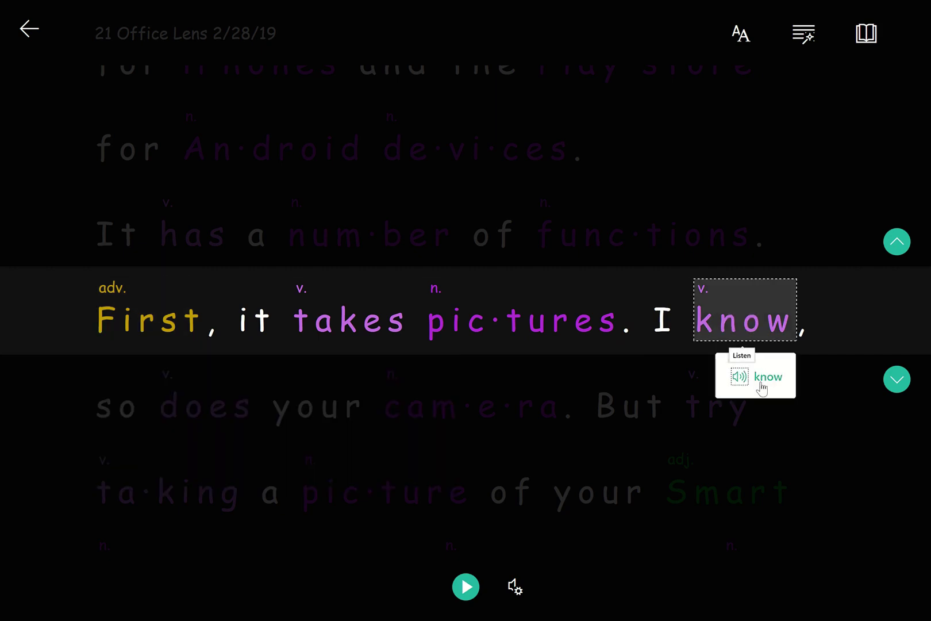
click(574, 327)
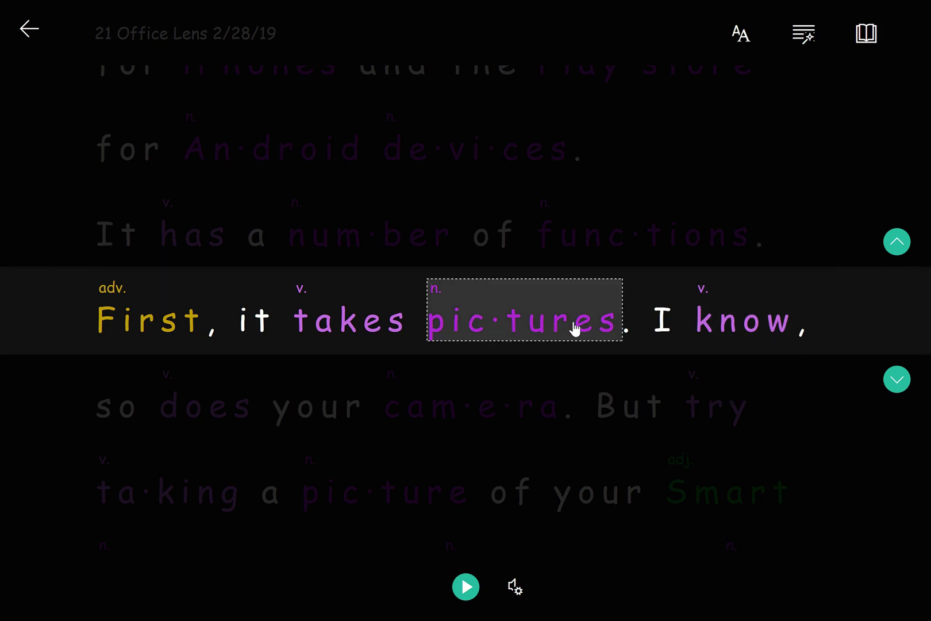
click(765, 330)
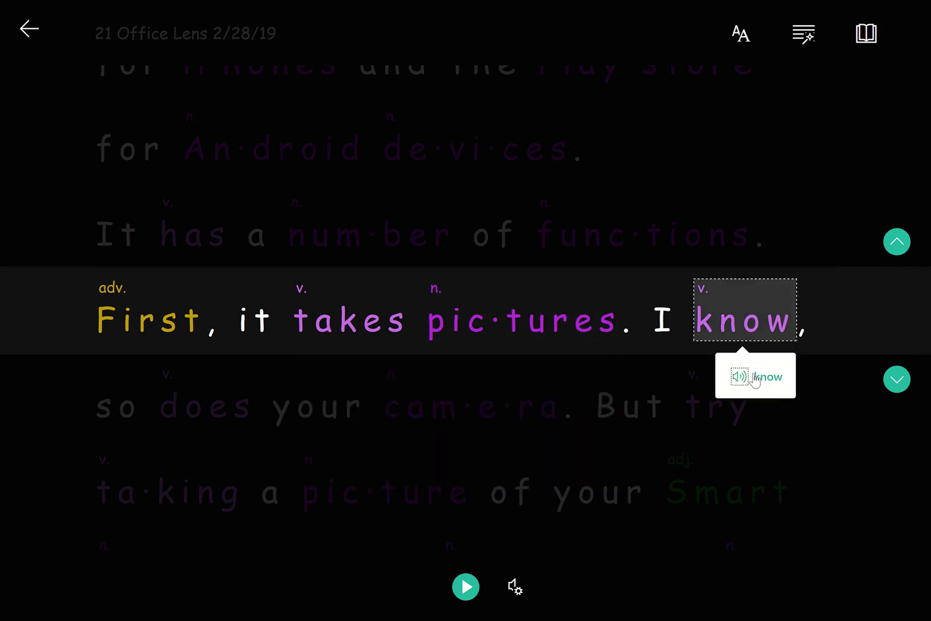
- Browse the translation languages, choose Spanish (Latin America), and turn on translation by word
click(869, 45)
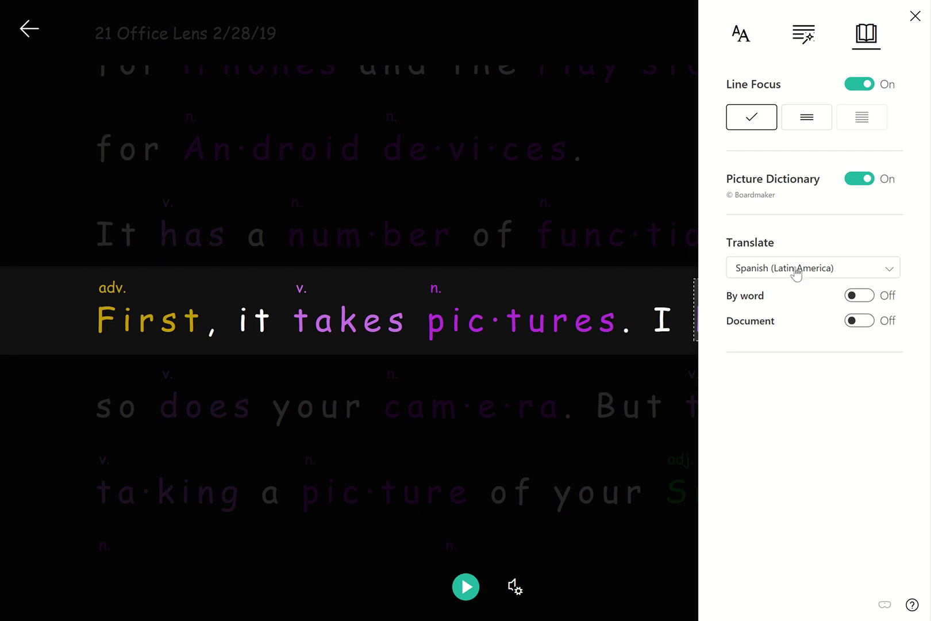
click(890, 270)
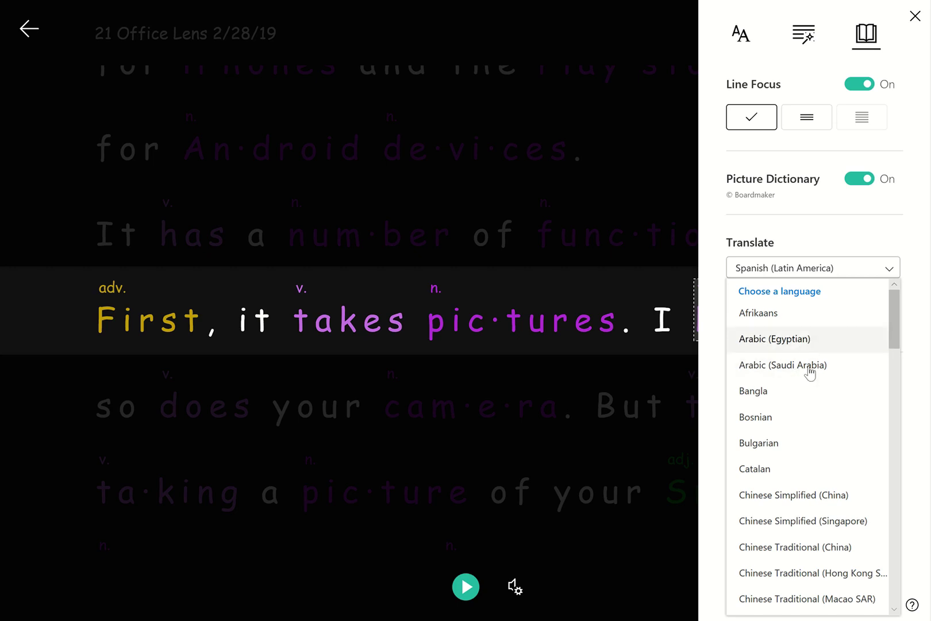
drag(891, 344, 901, 589)
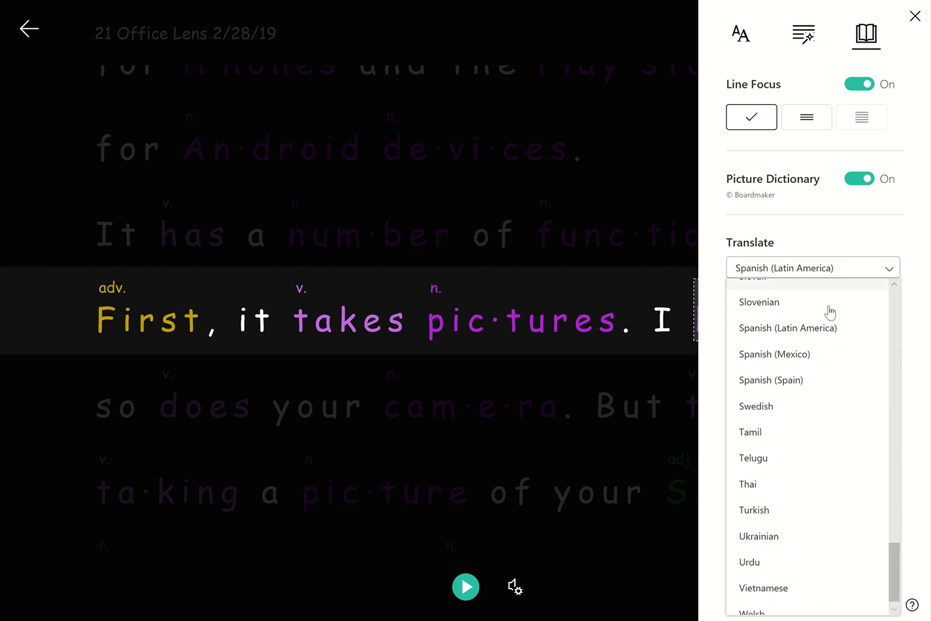
click(826, 338)
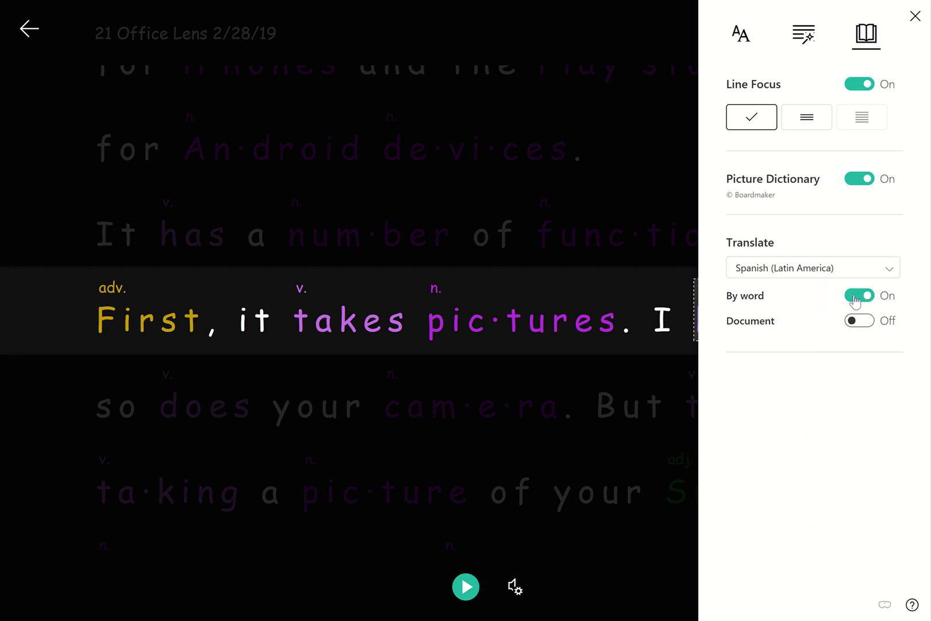
- View the Spanish translations of the words "pictures" and "First", listening to the translation of "pictures"
click(552, 329)
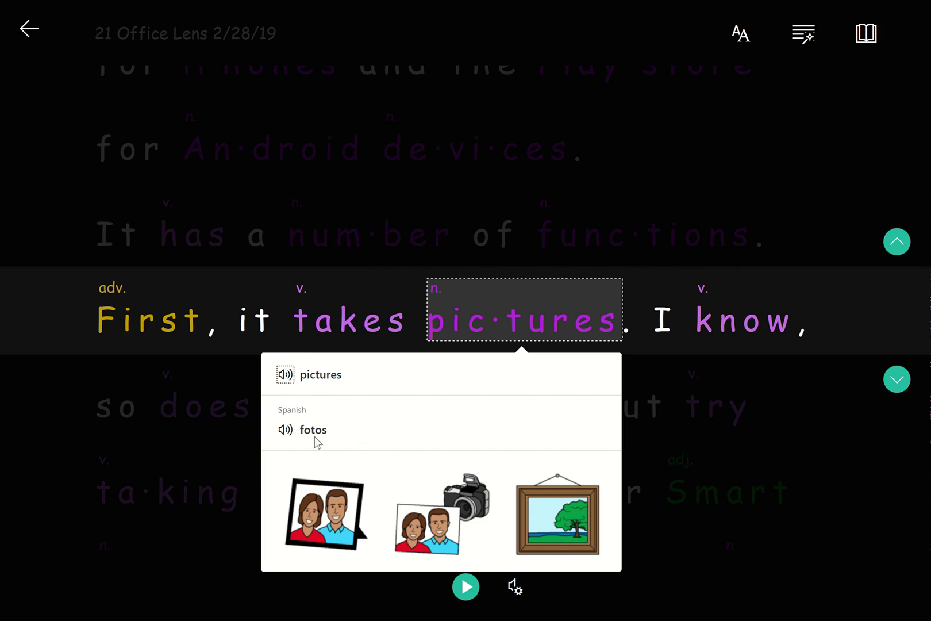
click(287, 431)
click(181, 336)
click(181, 336)
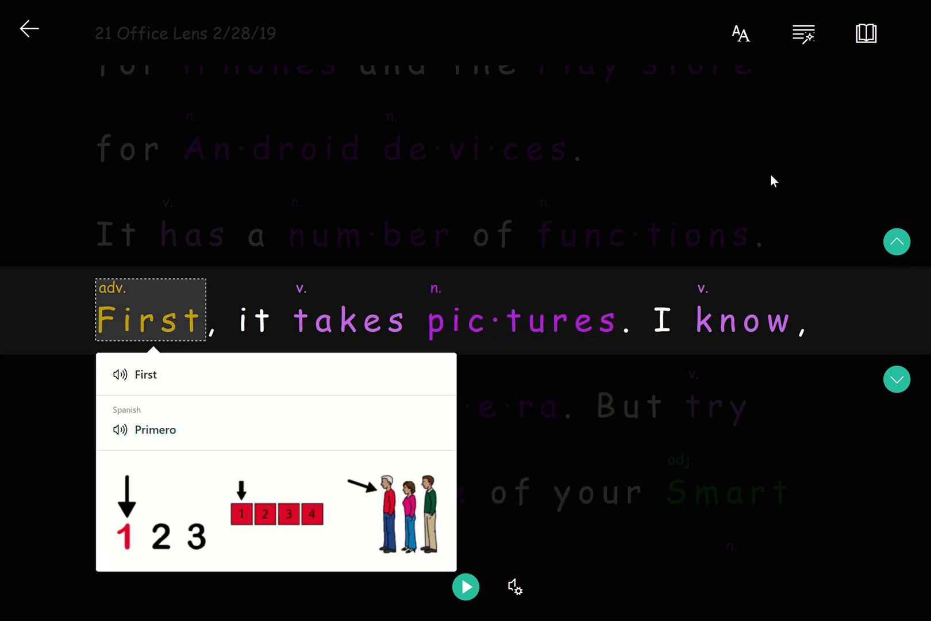
- Translate the whole document into Spanish, play part of the translated text aloud and pause it
click(868, 36)
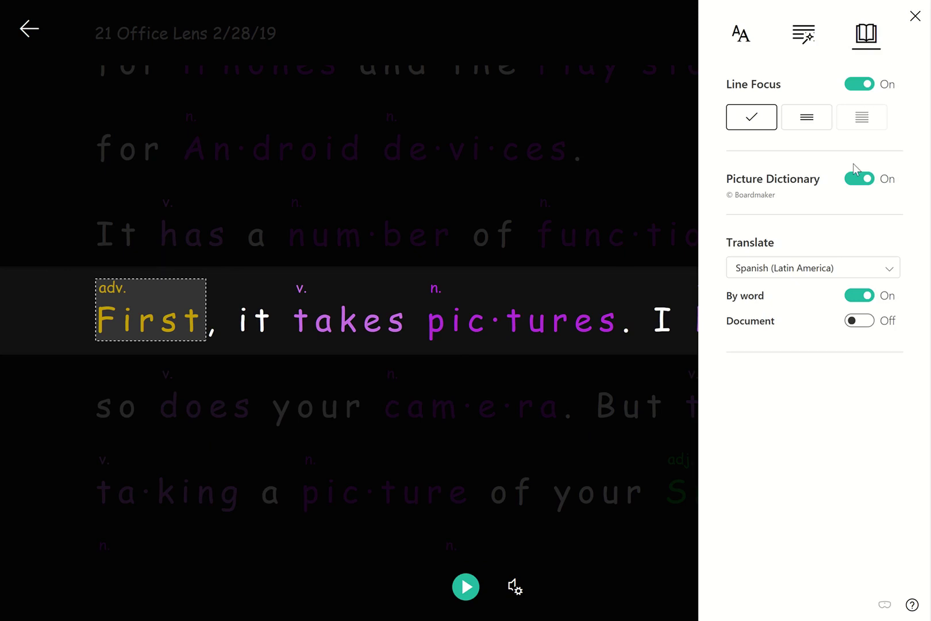
click(862, 326)
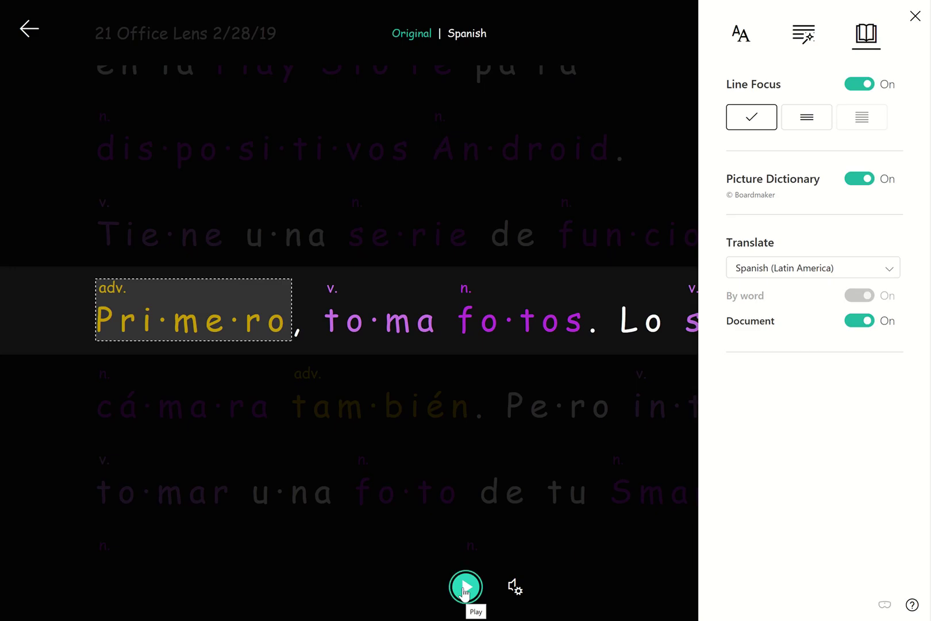
click(465, 587)
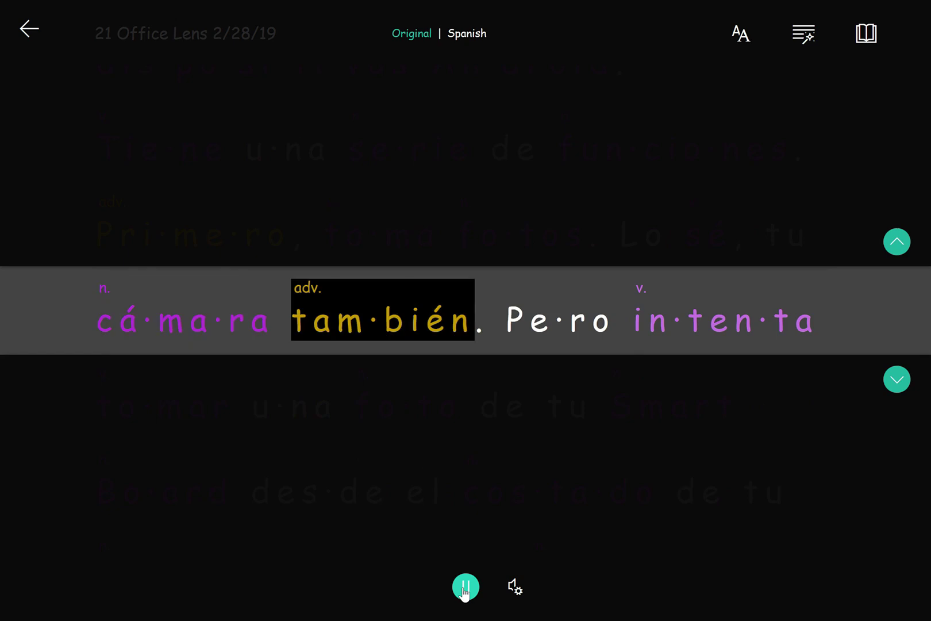
click(466, 592)
- Set the Spanish reading voice speed to 1.5, then play more of the translated text and pause it
click(513, 587)
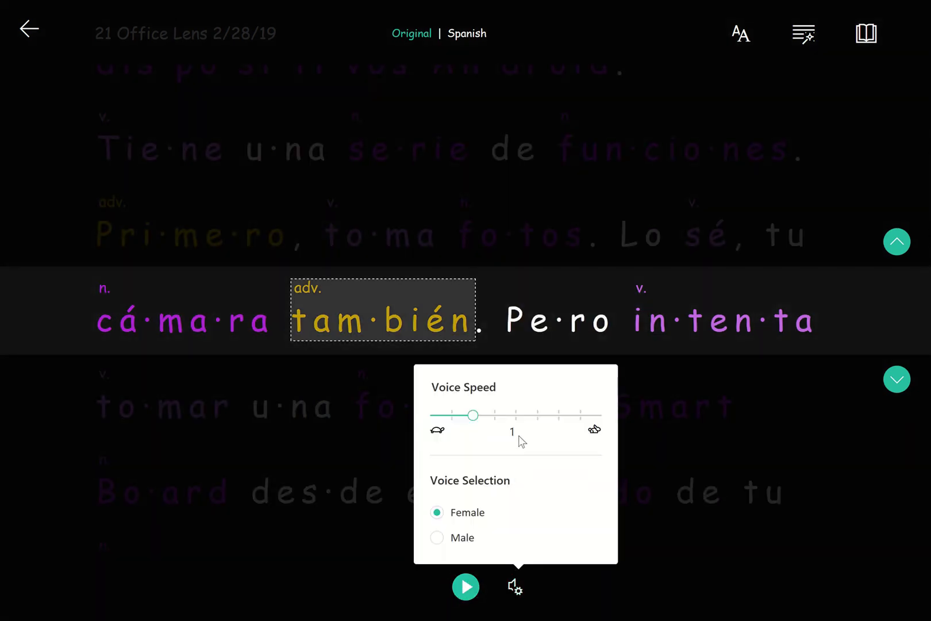
click(516, 415)
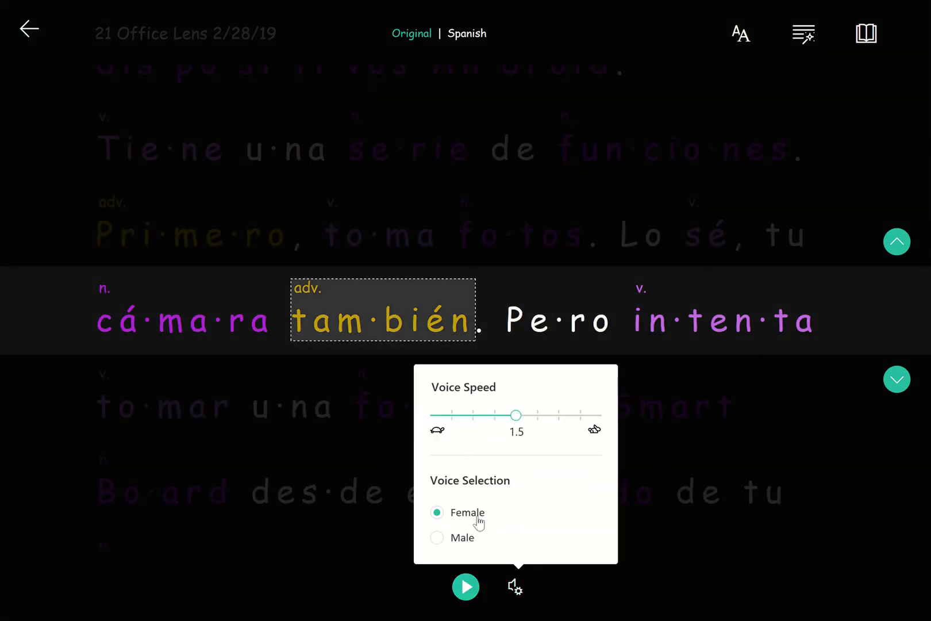
click(464, 586)
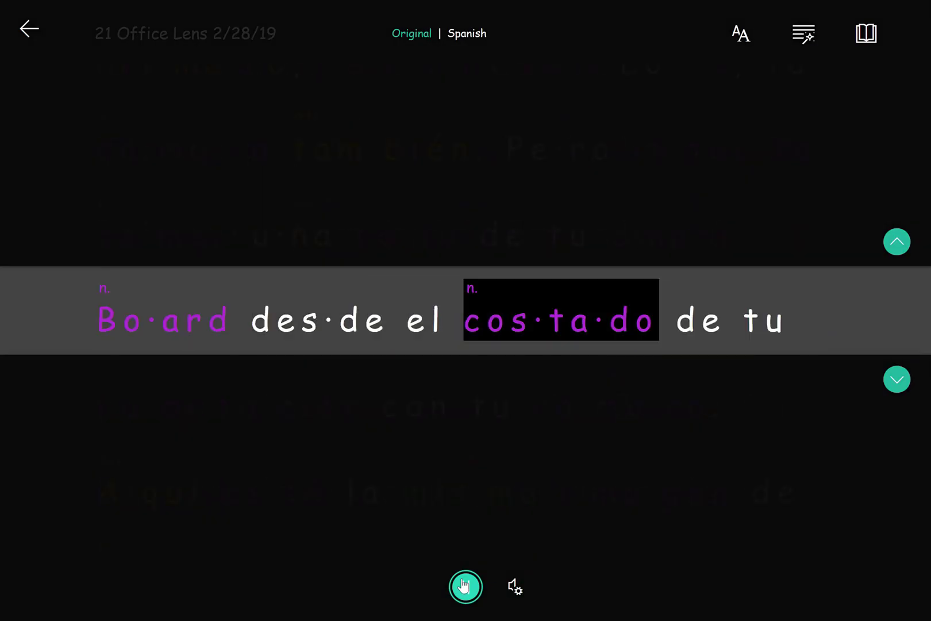
click(465, 586)
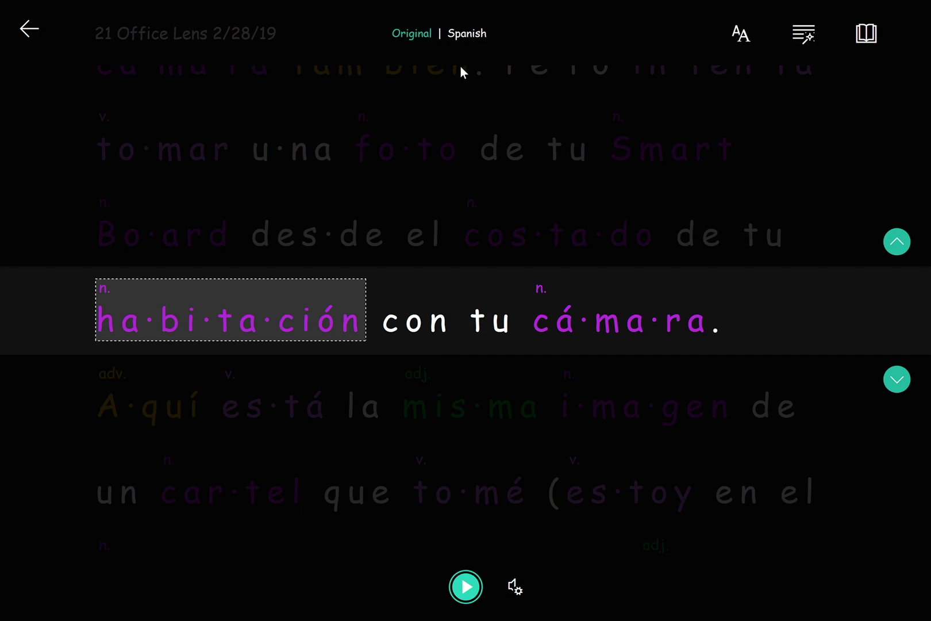
- Compare the original English text with its Spanish translation by switching between them twice, and exit Immersive Reader
click(414, 37)
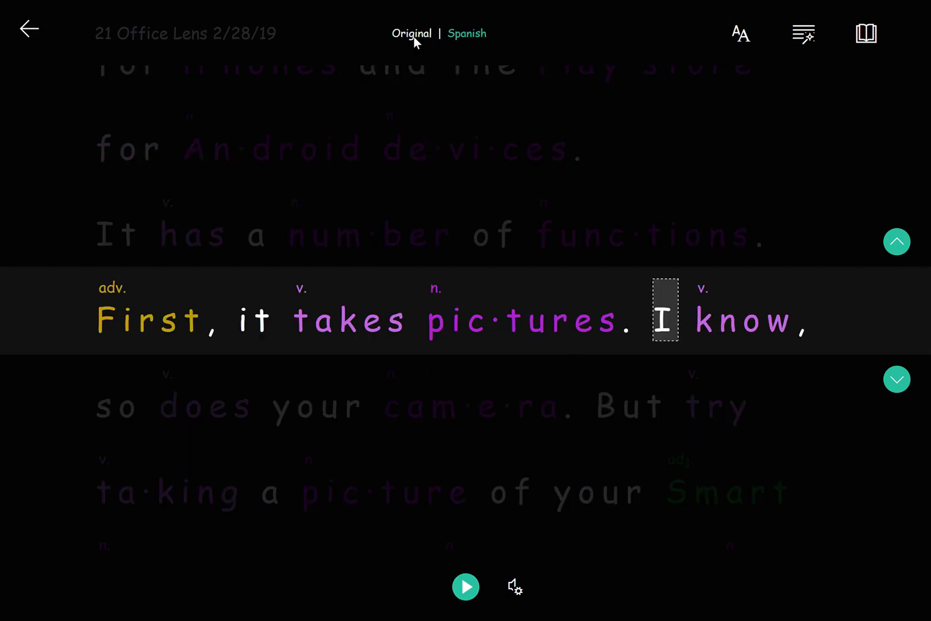
click(463, 35)
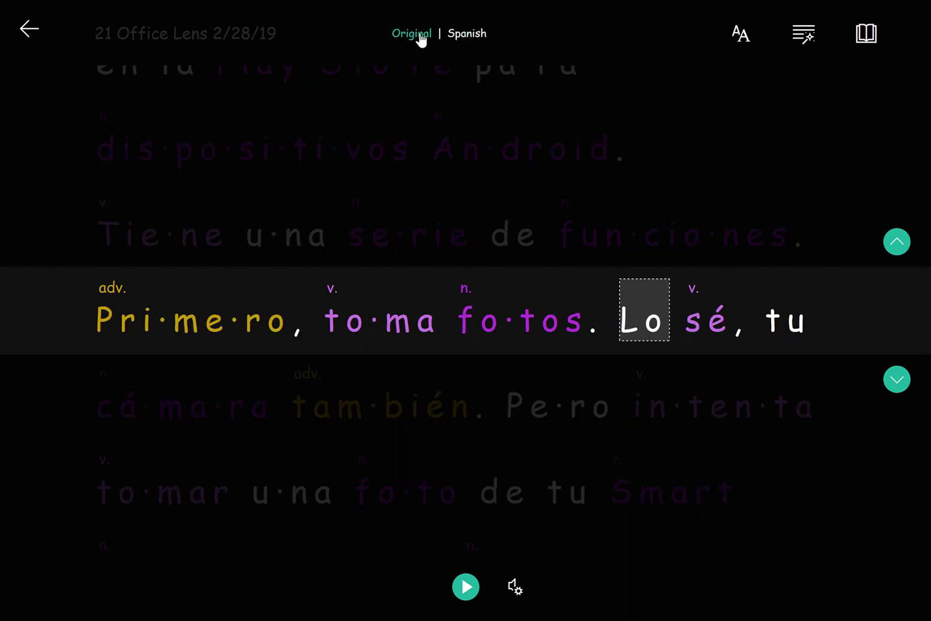
click(423, 35)
click(463, 39)
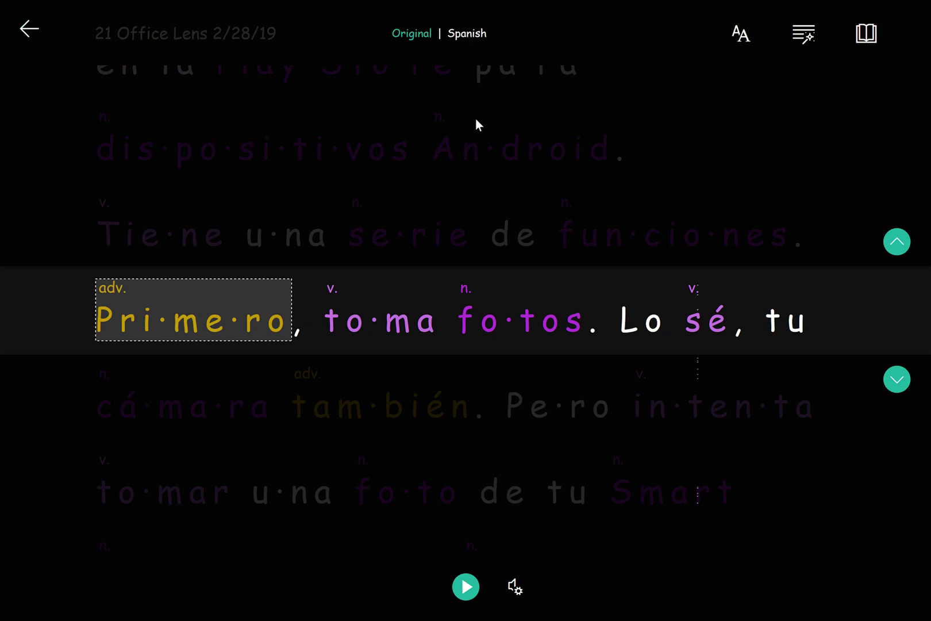
click(27, 30)
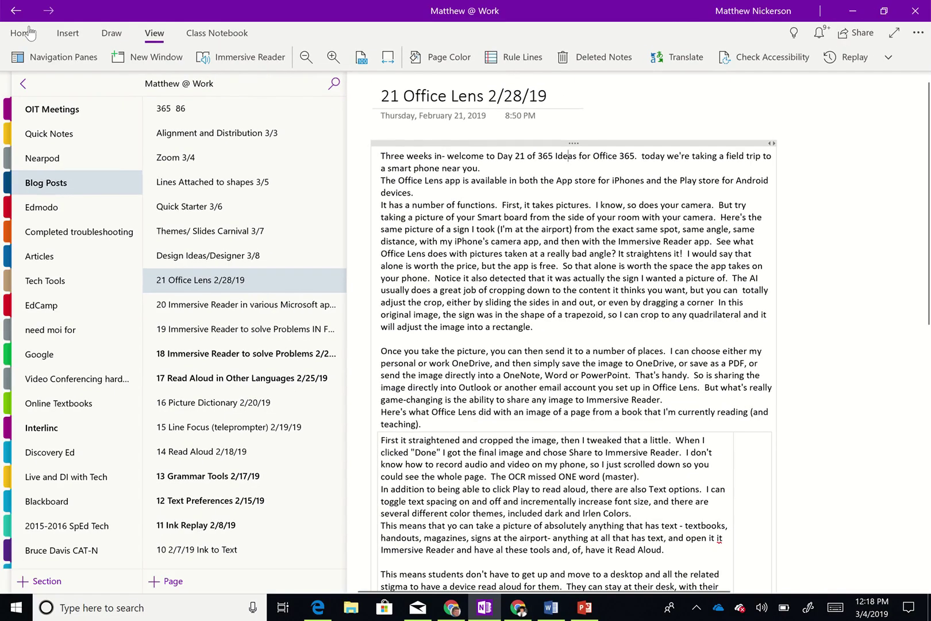
- Add a new page to the Blog Posts section and handwrite the numbers 2, 3, 4, 3 with the blue pen
click(193, 587)
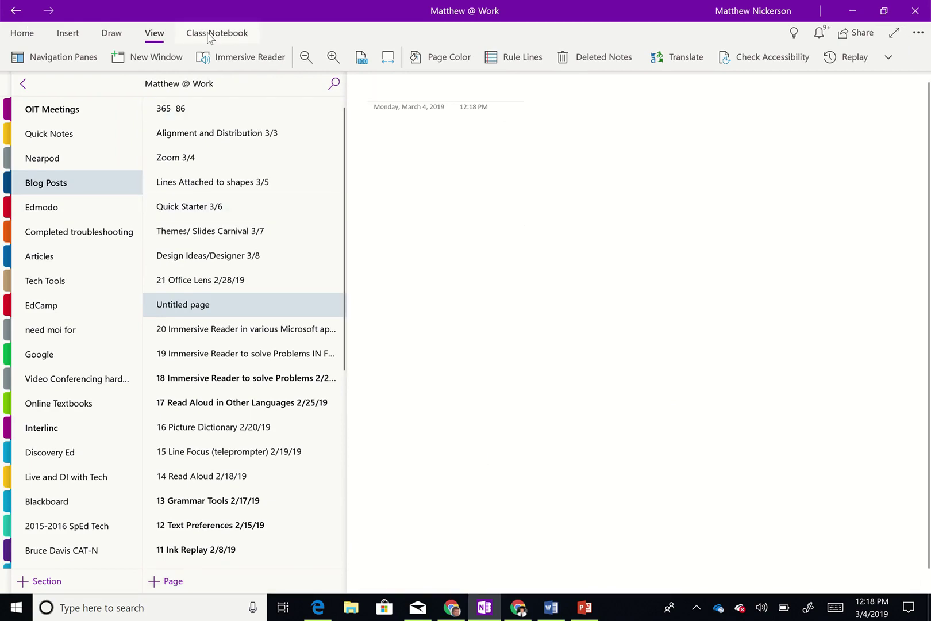
click(113, 36)
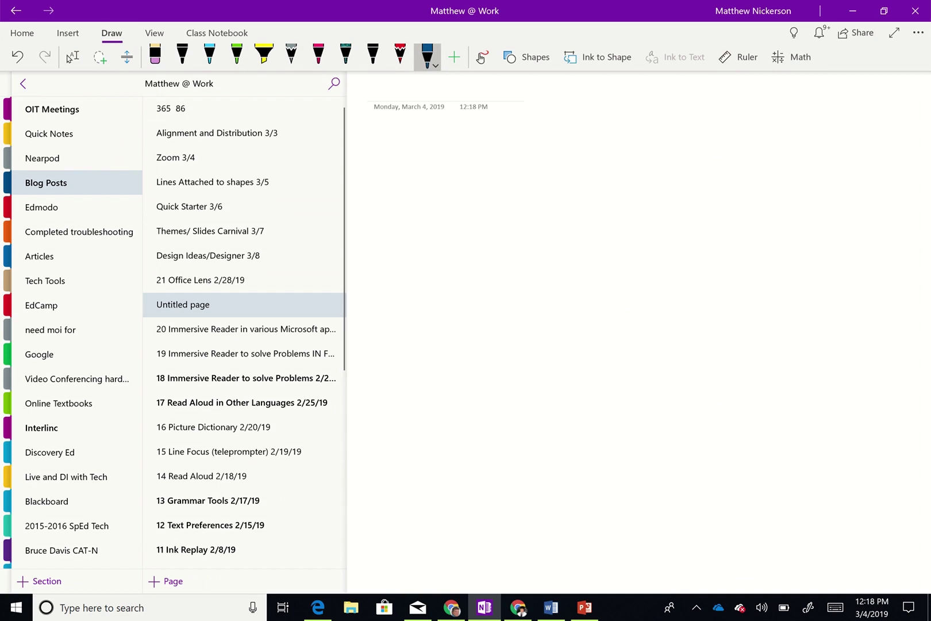
mouse_move(391, 266)
mouse_down()
mouse_move(448, 211)
mouse_move(446, 251)
mouse_move(475, 278)
mouse_up()
click(481, 58)
mouse_move(528, 180)
mouse_down()
mouse_move(587, 214)
mouse_move(522, 253)
mouse_up()
drag(608, 251, 580, 277)
mouse_move(673, 179)
mouse_down()
mouse_move(648, 217)
mouse_move(730, 207)
mouse_up()
drag(716, 182, 655, 284)
drag(719, 266, 679, 296)
mouse_move(787, 189)
mouse_down()
mouse_move(815, 192)
mouse_move(730, 278)
mouse_up()
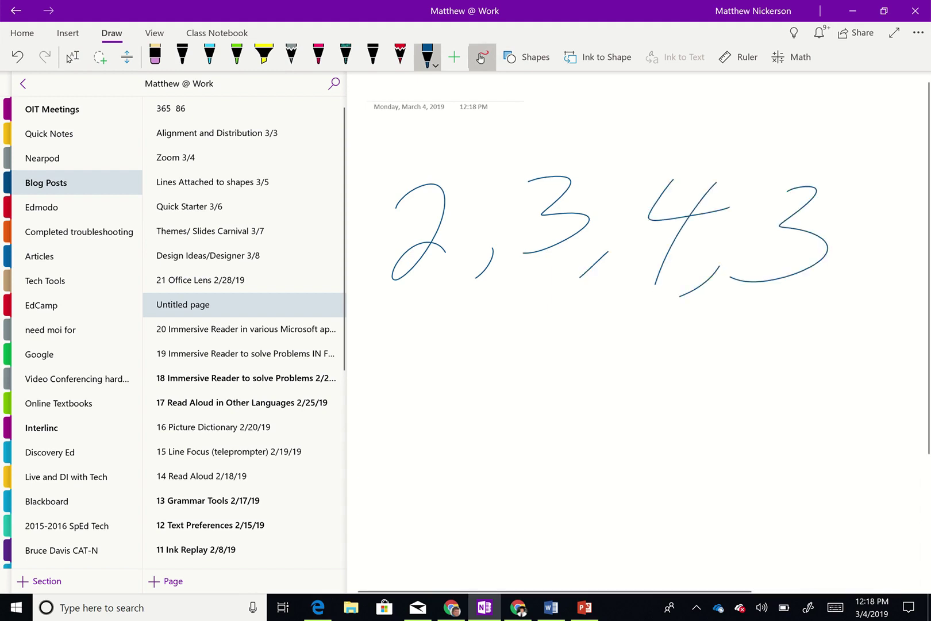
- Lasso the handwritten numbers, correct the Math recognition to 2,3,4,3 by fixing the 4, and convert the ink to typed math
click(100, 57)
mouse_move(657, 143)
mouse_down()
mouse_move(437, 140)
mouse_move(661, 380)
mouse_move(850, 167)
mouse_move(653, 132)
mouse_up()
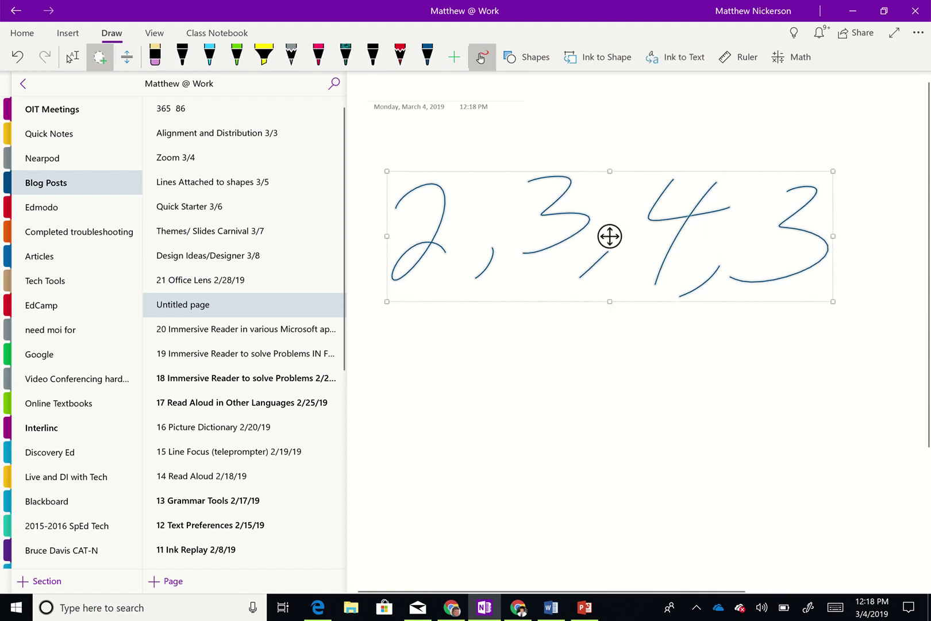
click(791, 57)
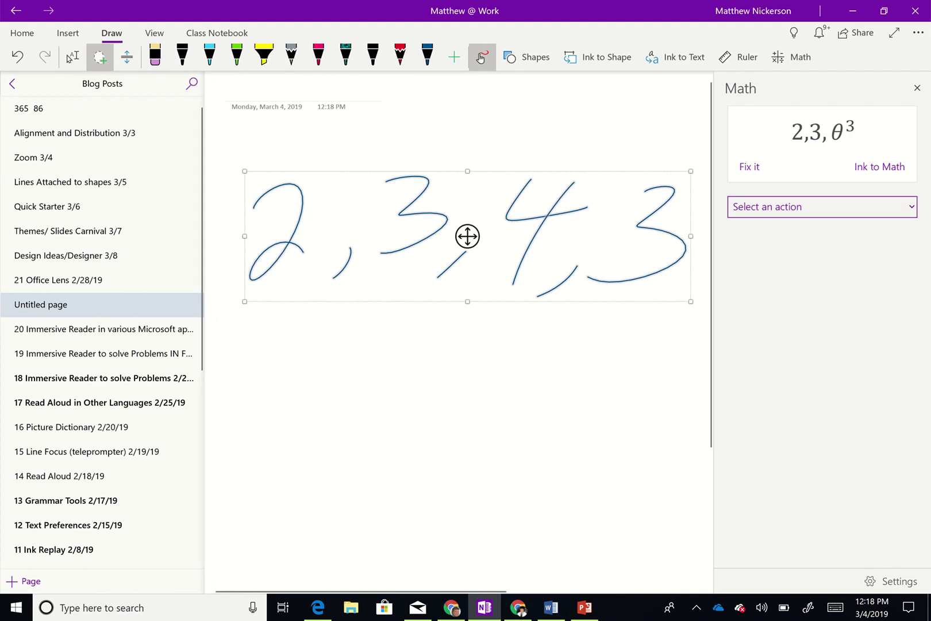
click(749, 166)
mouse_move(567, 156)
mouse_down()
mouse_move(529, 151)
mouse_move(581, 190)
mouse_move(566, 143)
mouse_move(569, 152)
mouse_up()
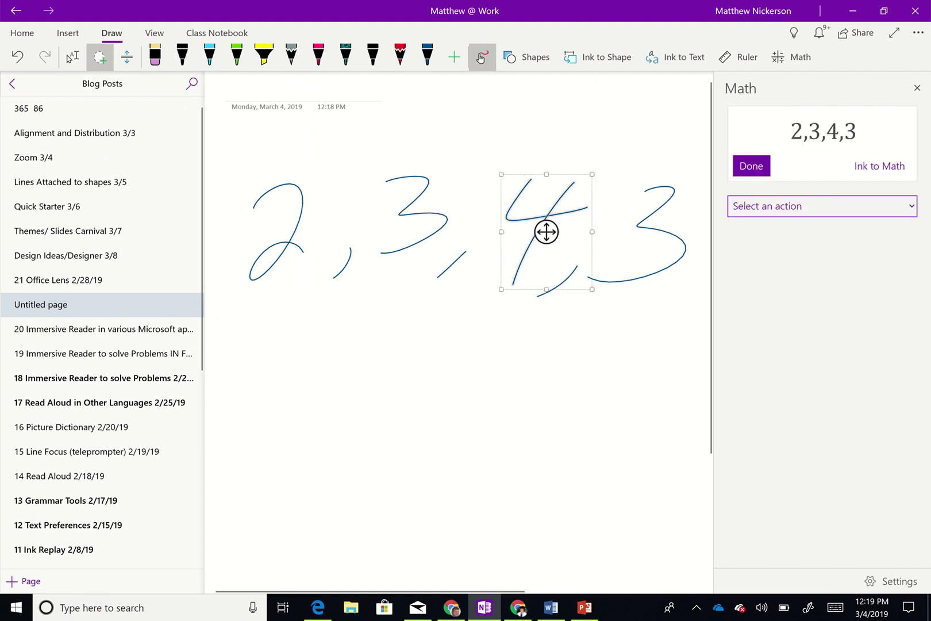
click(879, 165)
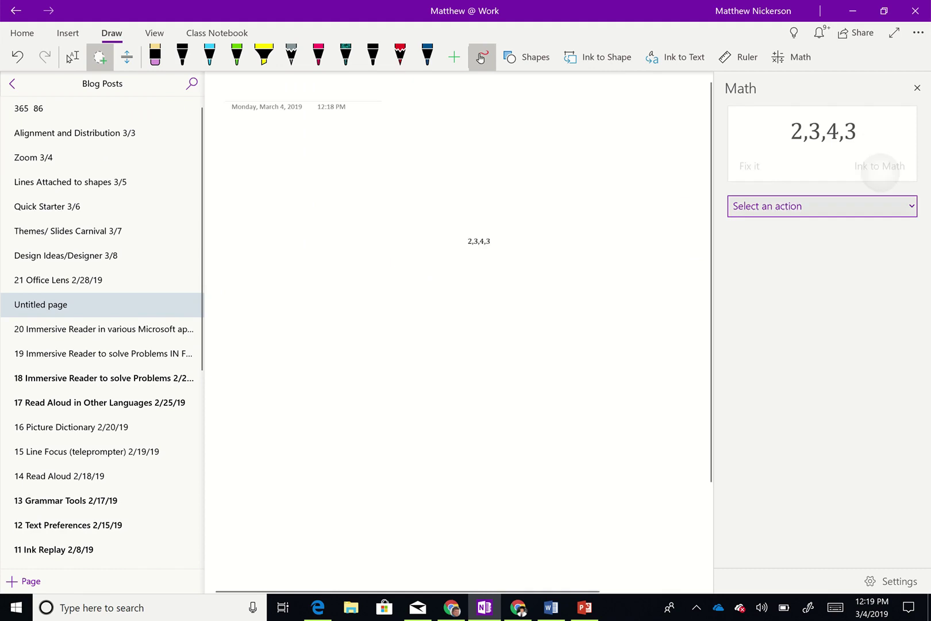
- Calculate the mean of 2,3,4,3 and show its solution steps
click(71, 56)
scroll(509, 256, up, 6)
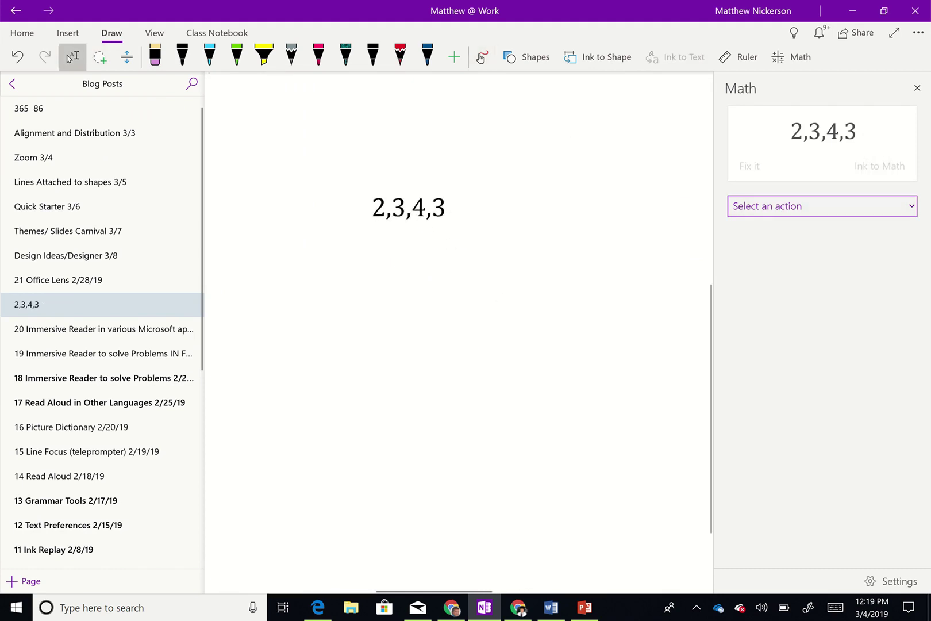
click(905, 207)
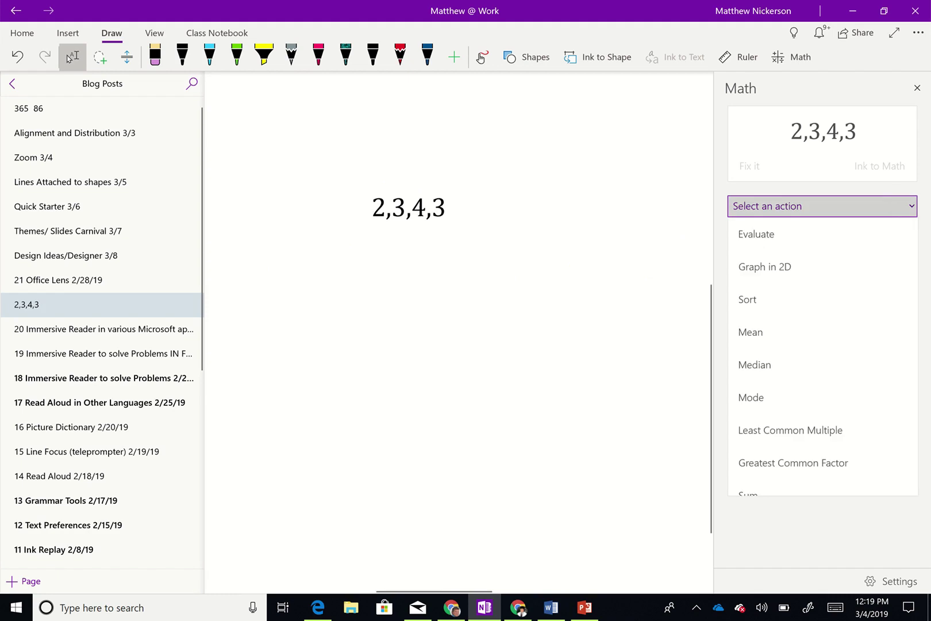
click(751, 332)
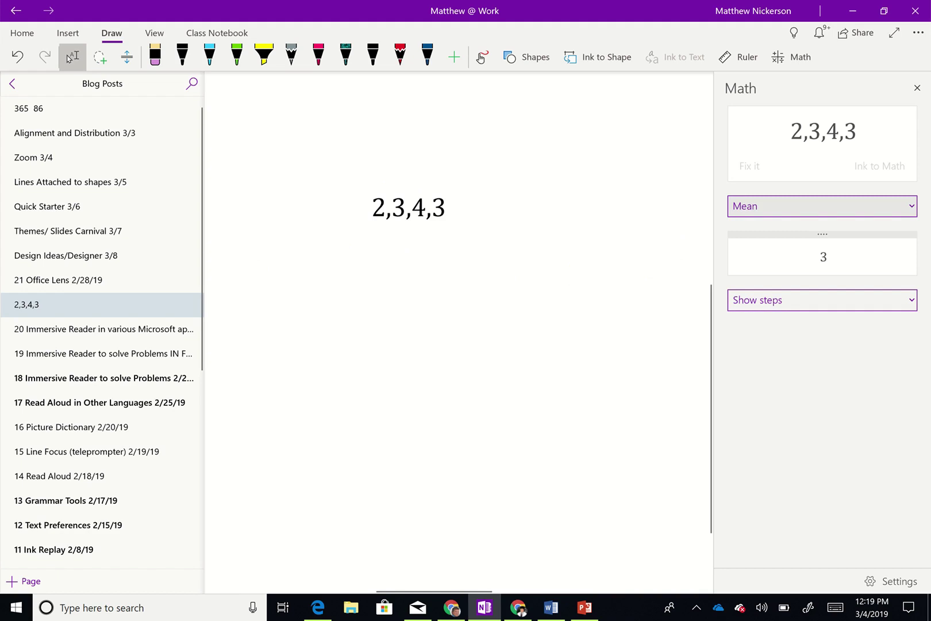
click(822, 299)
click(764, 326)
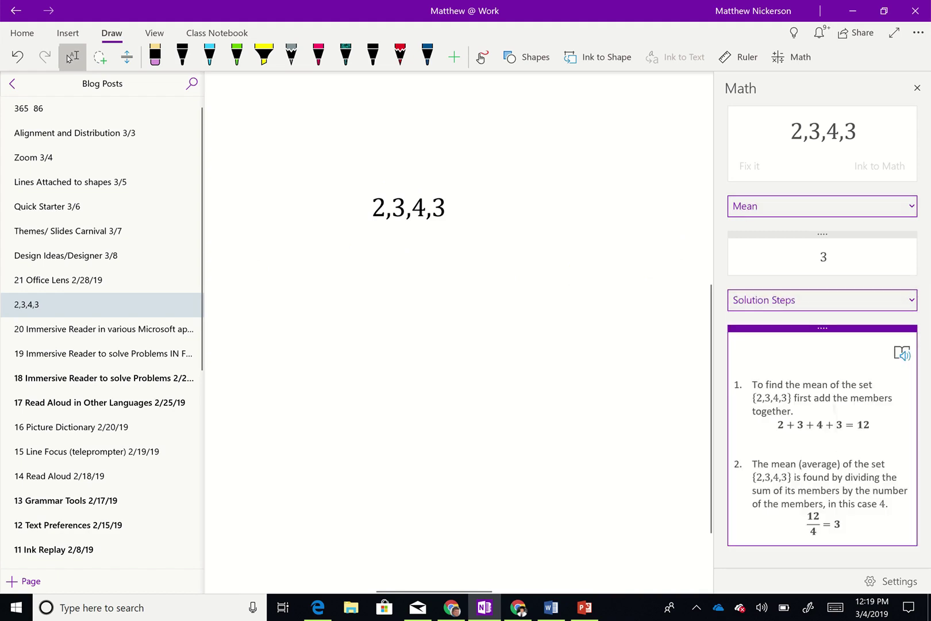
- Look through the other math actions offered for the number set, and close the Math tool
click(821, 206)
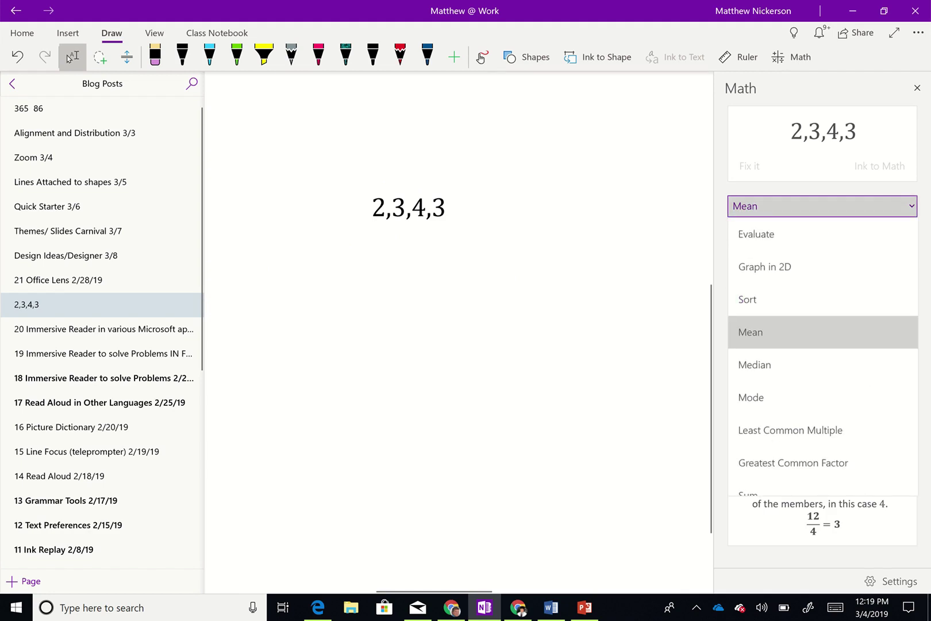
click(621, 391)
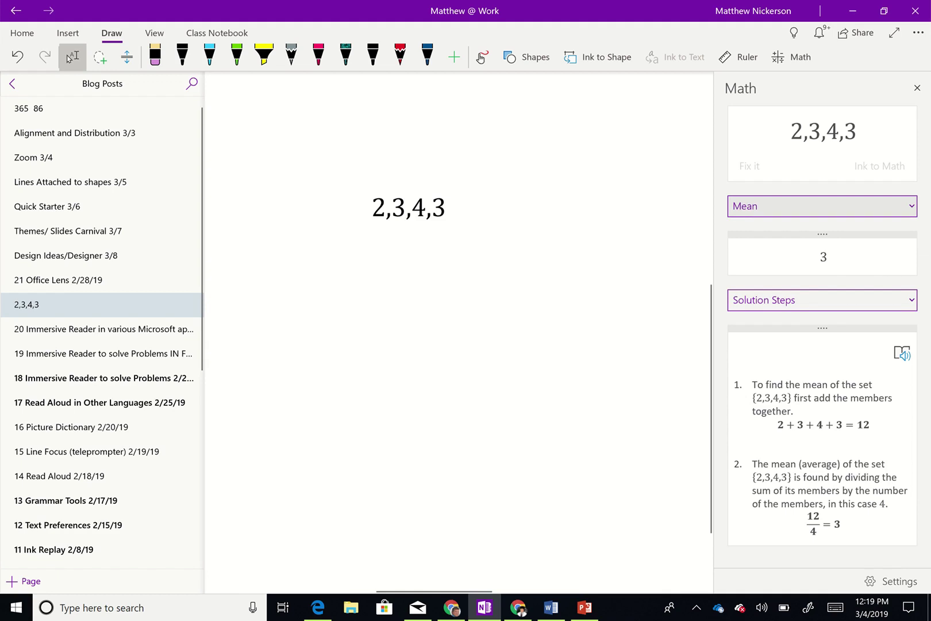
click(412, 409)
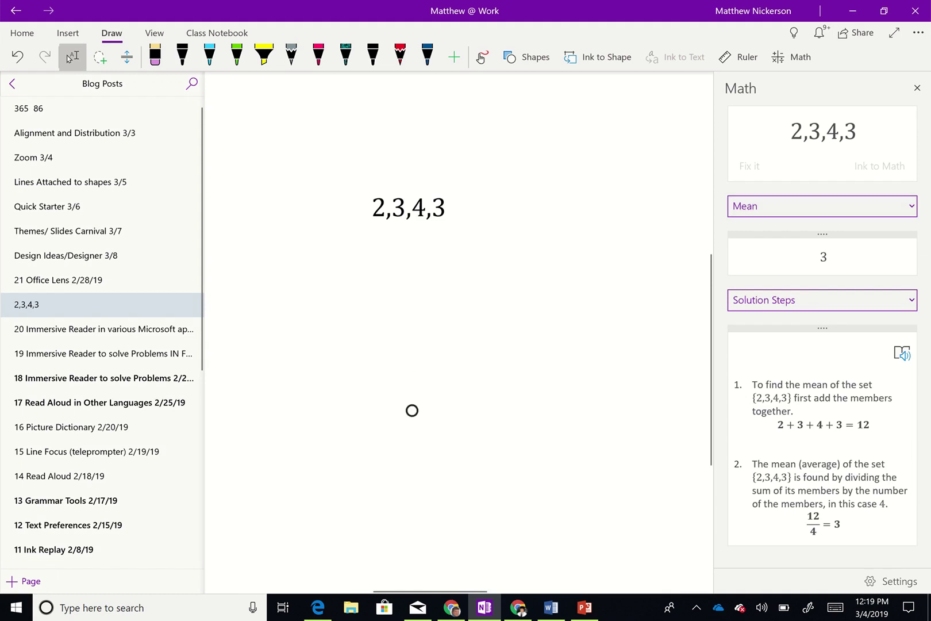
click(917, 87)
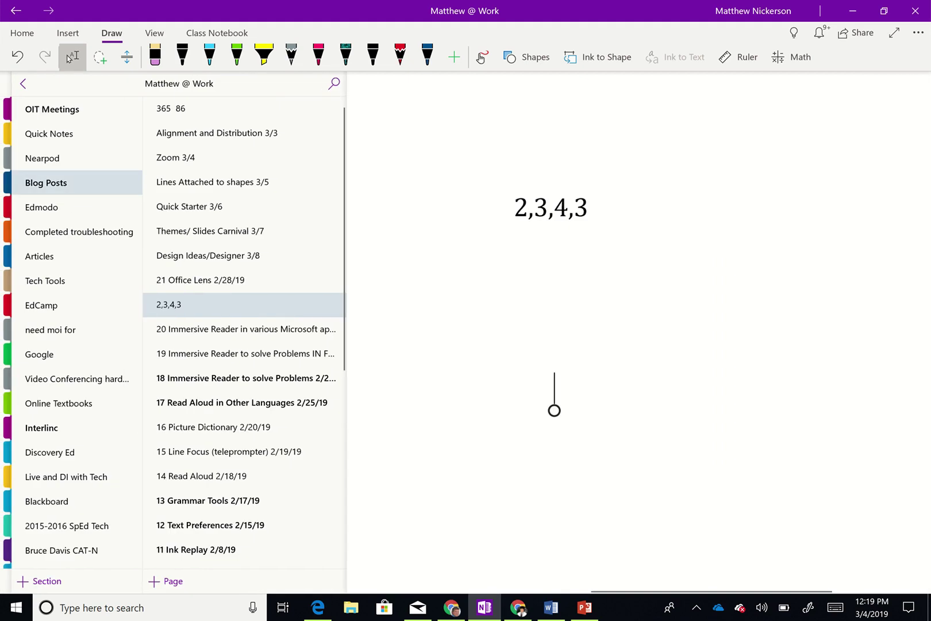
- Handwrite the equation 3x² + 3y = 6 below the typed numbers with the blue pen, with touch drawing turned on
click(427, 56)
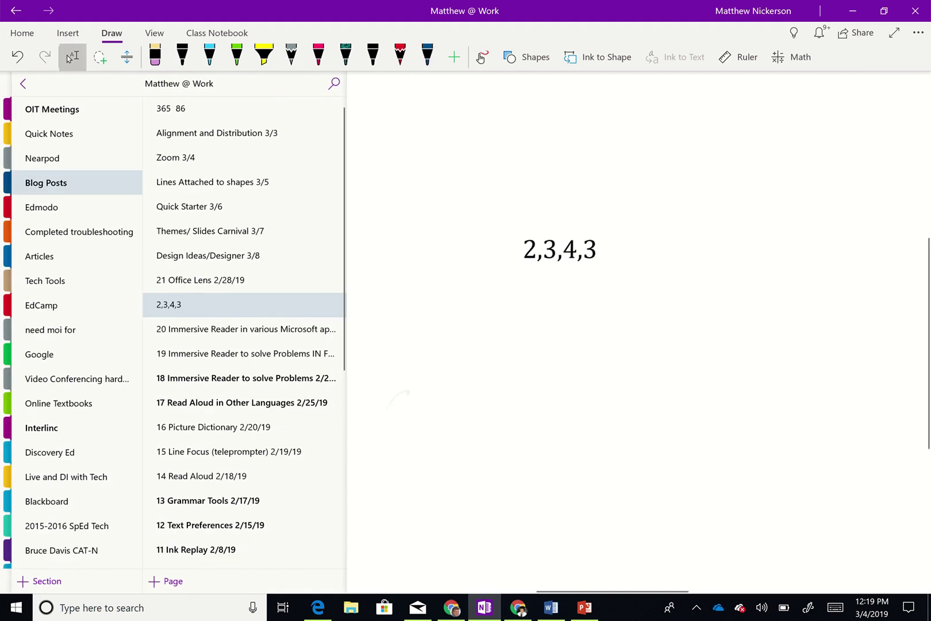
click(481, 57)
drag(388, 395, 368, 460)
drag(458, 396, 497, 461)
drag(494, 412, 443, 468)
mouse_move(524, 360)
mouse_down()
mouse_move(526, 390)
mouse_move(548, 395)
mouse_move(565, 448)
mouse_up()
mouse_move(552, 439)
mouse_down()
mouse_move(592, 430)
mouse_move(618, 460)
mouse_move(592, 463)
mouse_up()
mouse_move(675, 412)
mouse_down()
mouse_move(706, 450)
mouse_move(664, 503)
mouse_up()
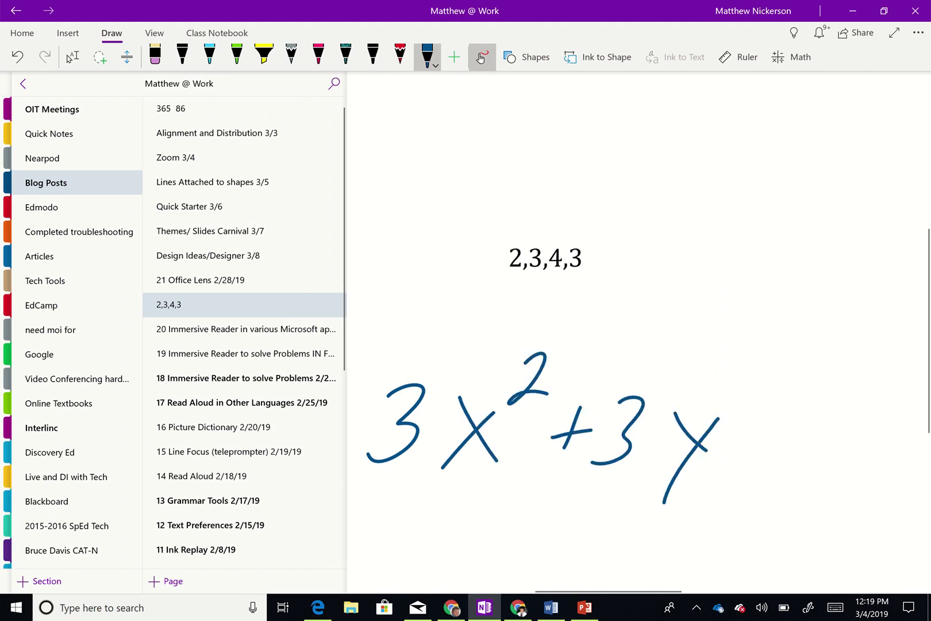
drag(758, 424, 796, 422)
drag(763, 451, 788, 443)
drag(849, 394, 819, 452)
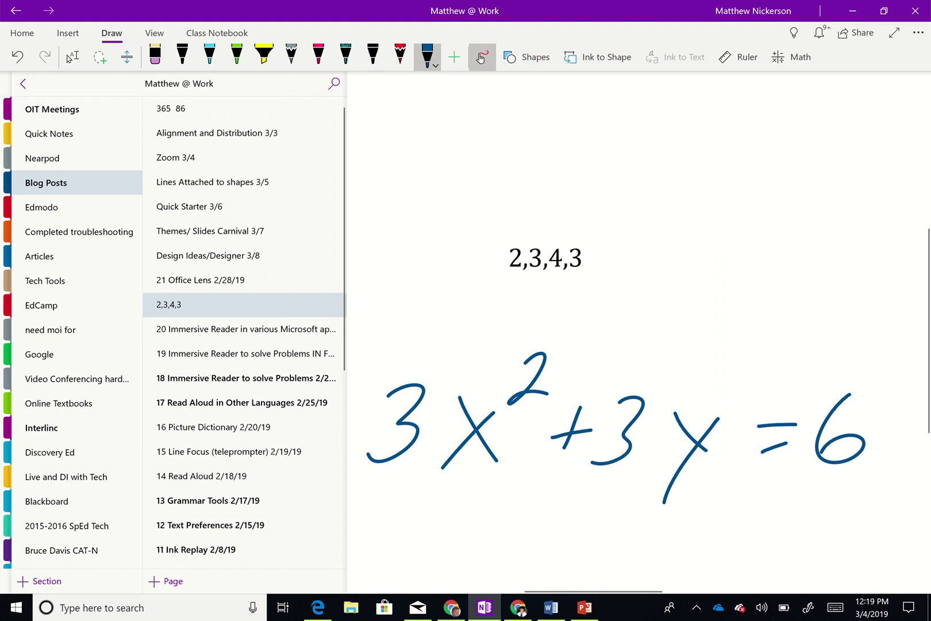
- Lasso the handwritten equation and convert it to typed math as 3x² + 3y = 6
click(100, 57)
mouse_move(504, 309)
mouse_down()
mouse_move(440, 523)
mouse_move(896, 469)
mouse_move(568, 305)
mouse_move(437, 310)
mouse_up()
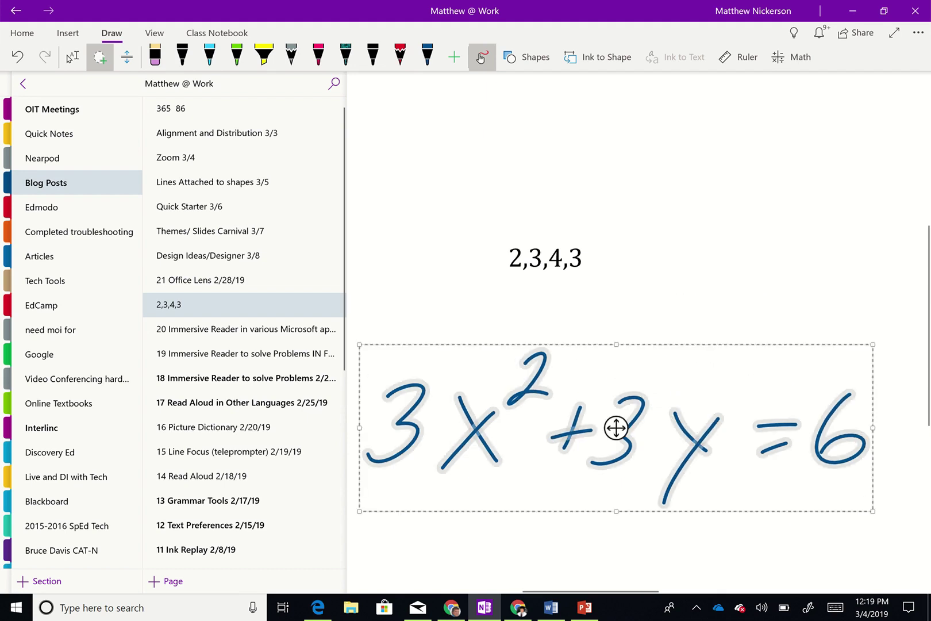
click(792, 57)
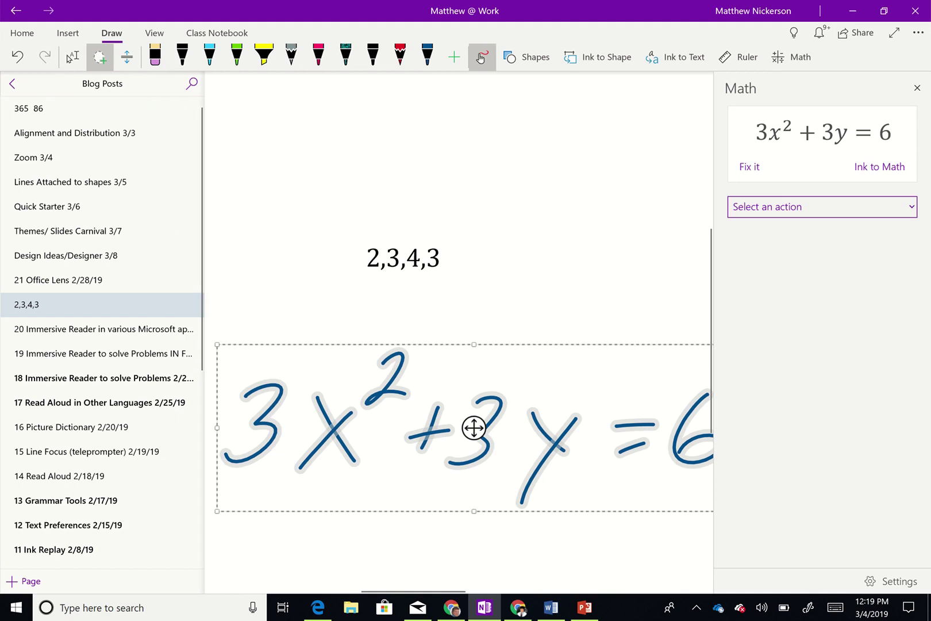
click(72, 57)
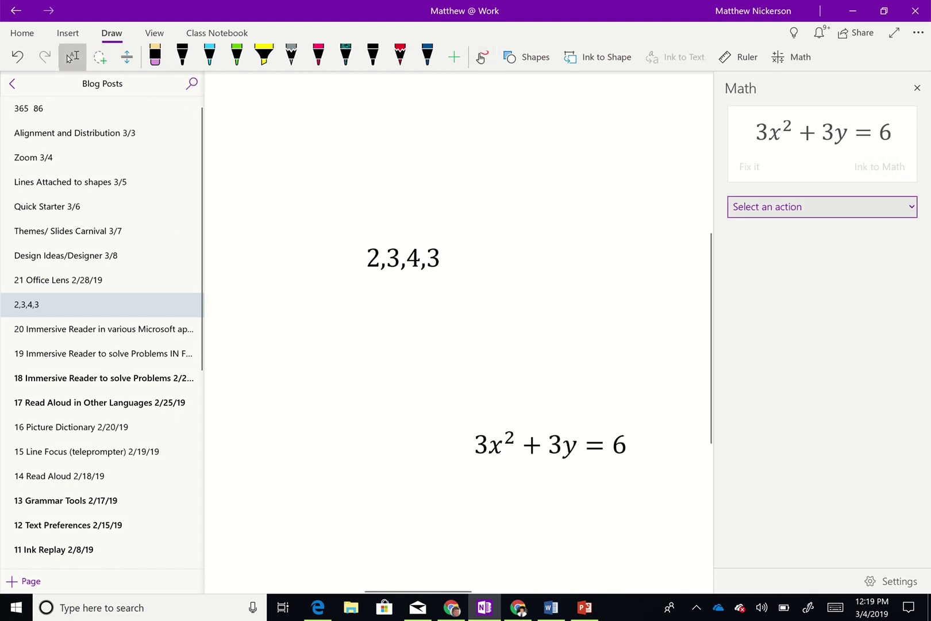
- Graph the equation in 2D, mark a point on the curve, and insert the graph on the page
click(822, 207)
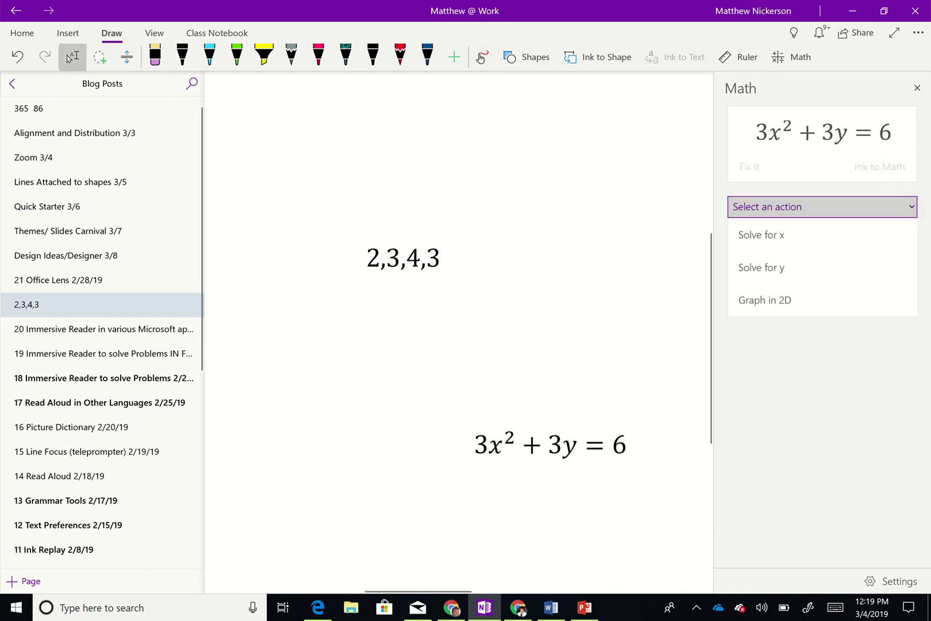
click(764, 299)
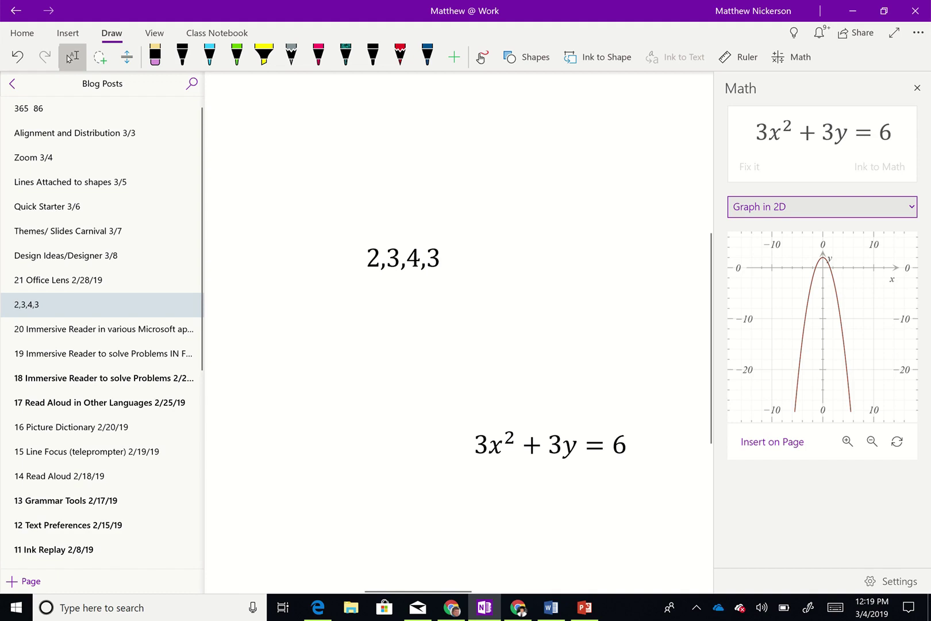
drag(803, 338, 802, 341)
click(802, 341)
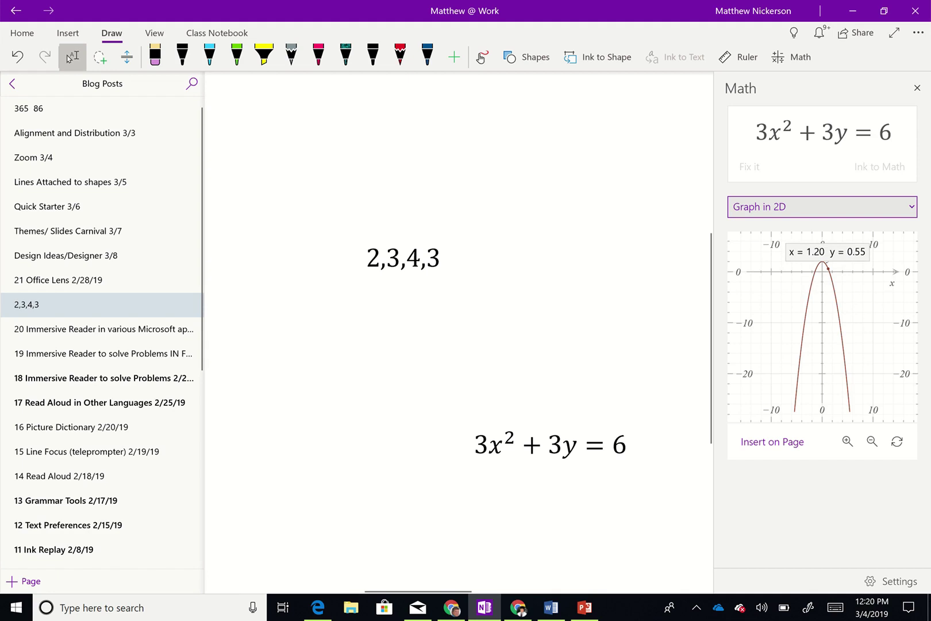
click(772, 442)
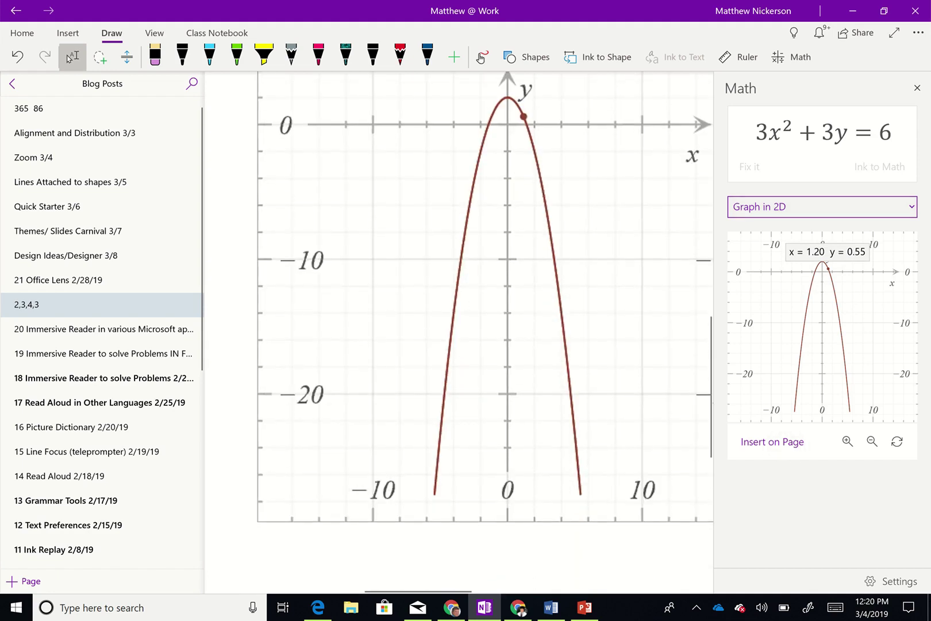
- Solve the equation for x and read through the Steps Using the Quadratic Formula
scroll(459, 333, up, 9)
click(821, 207)
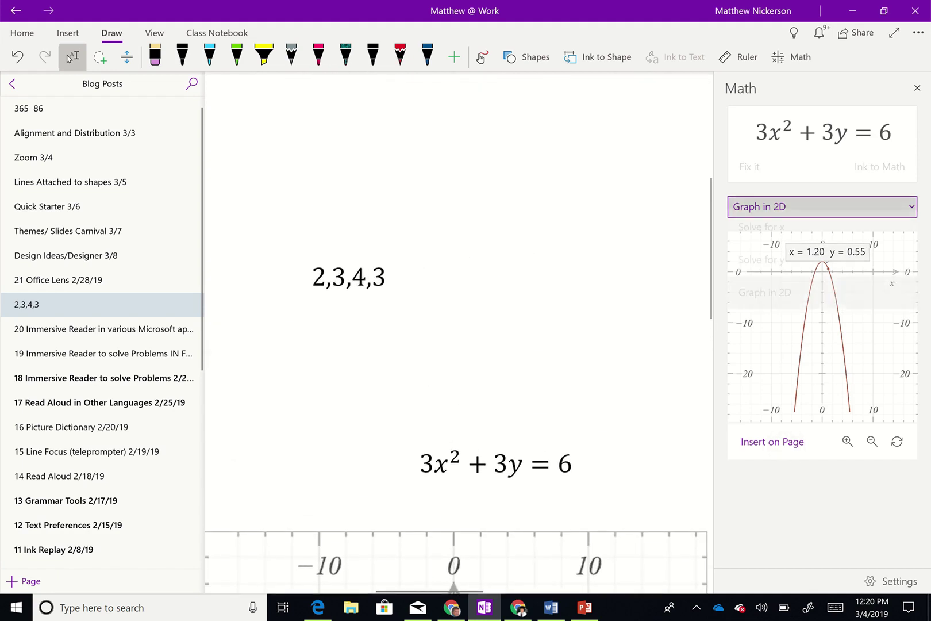
click(762, 234)
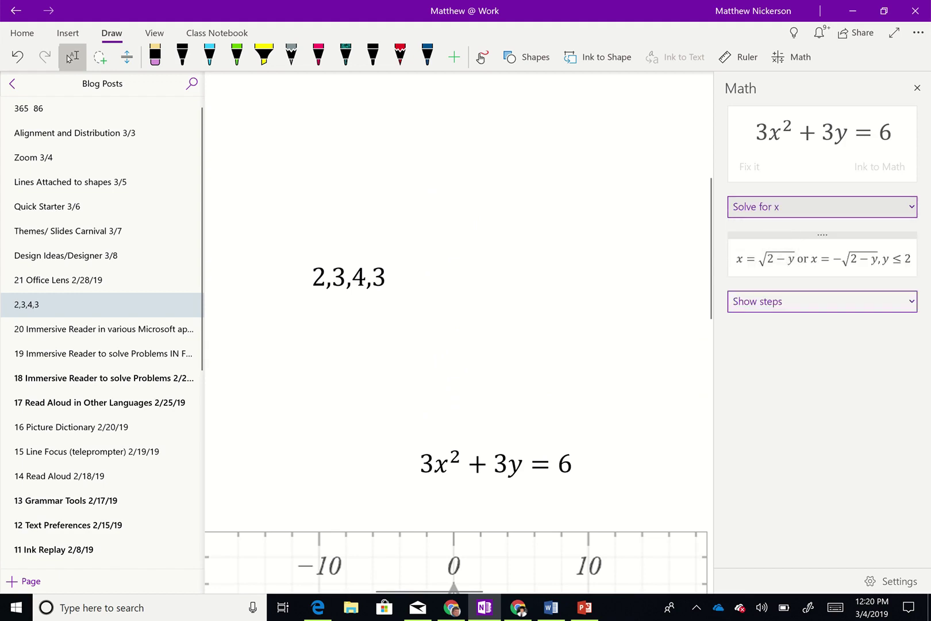
click(822, 301)
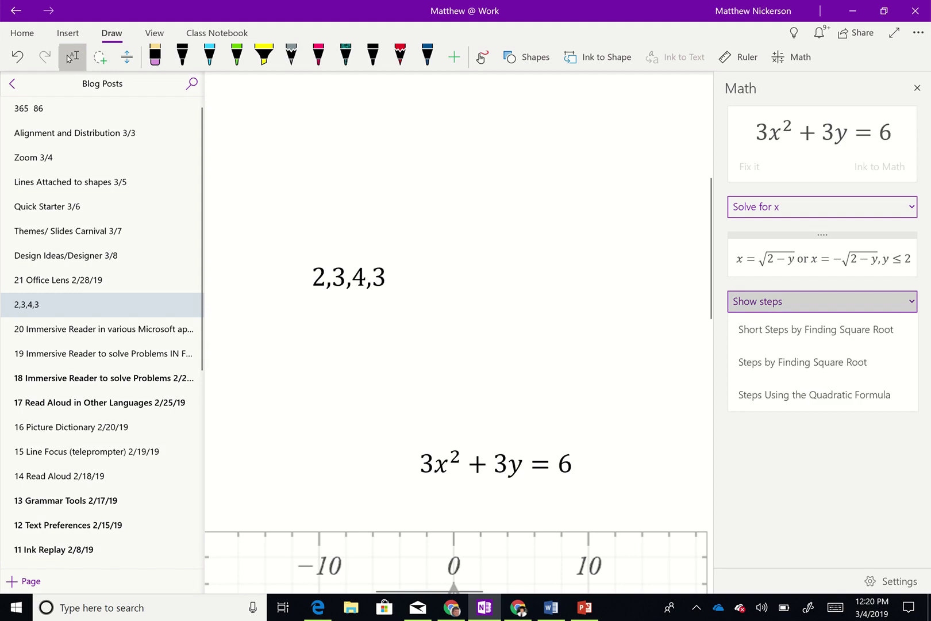
click(815, 395)
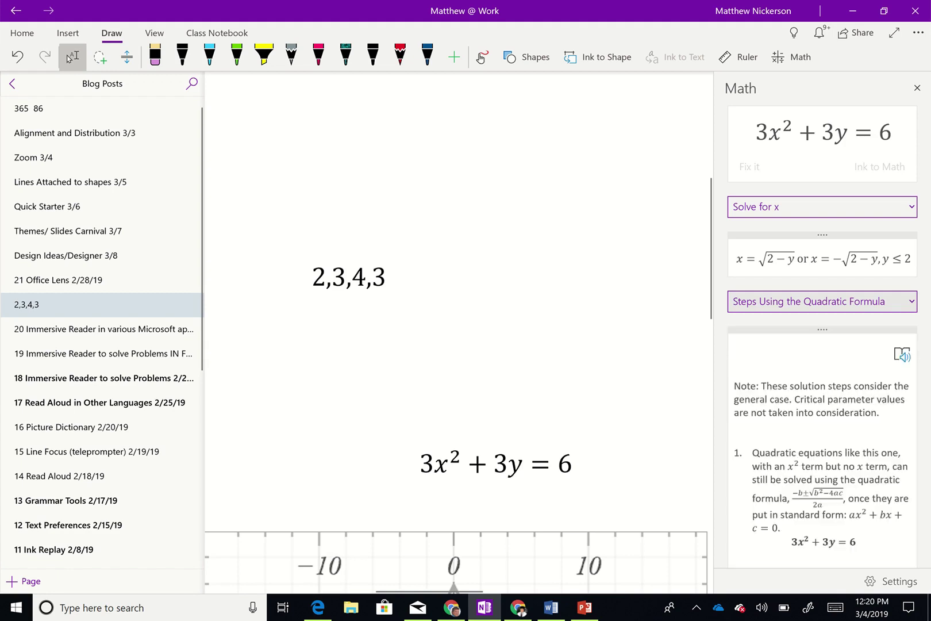
scroll(822, 336, down, 10)
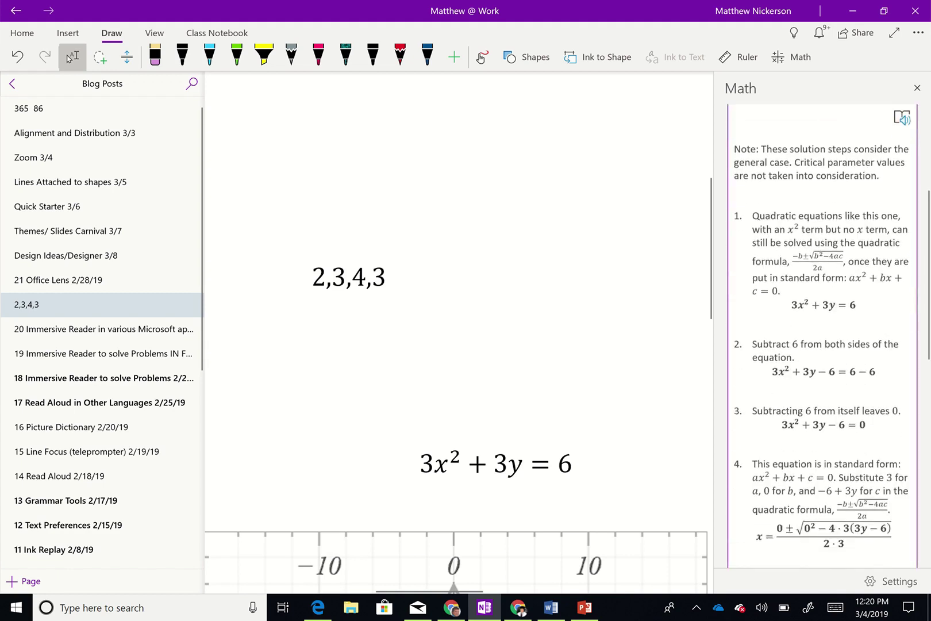
scroll(822, 336, down, 3)
scroll(822, 336, up, 7)
scroll(821, 336, up, 8)
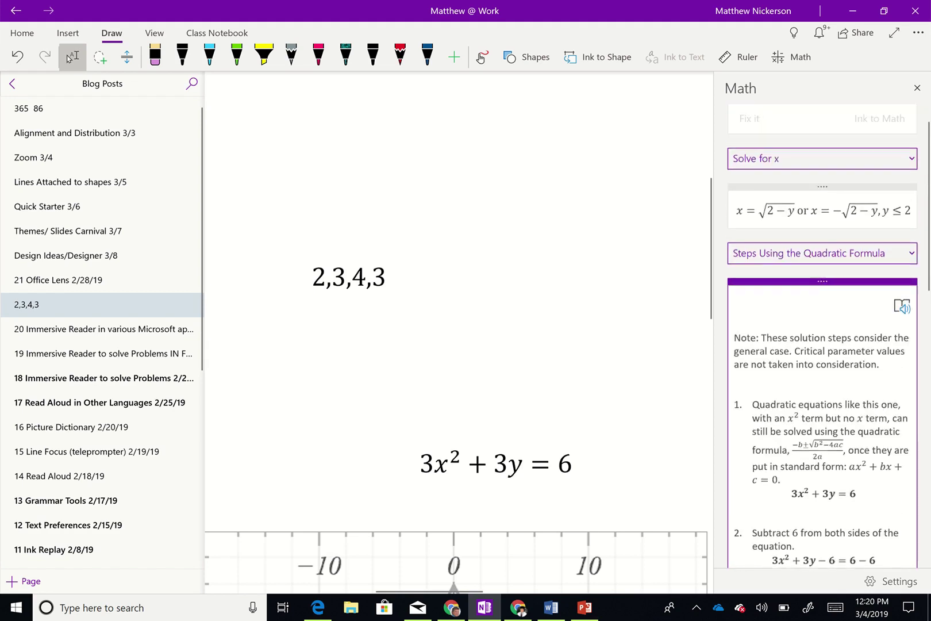
- Open the quadratic formula solution steps in Immersive Reader, read the opening text aloud, and pause the playback
scroll(822, 337, down, 5)
scroll(822, 336, up, 8)
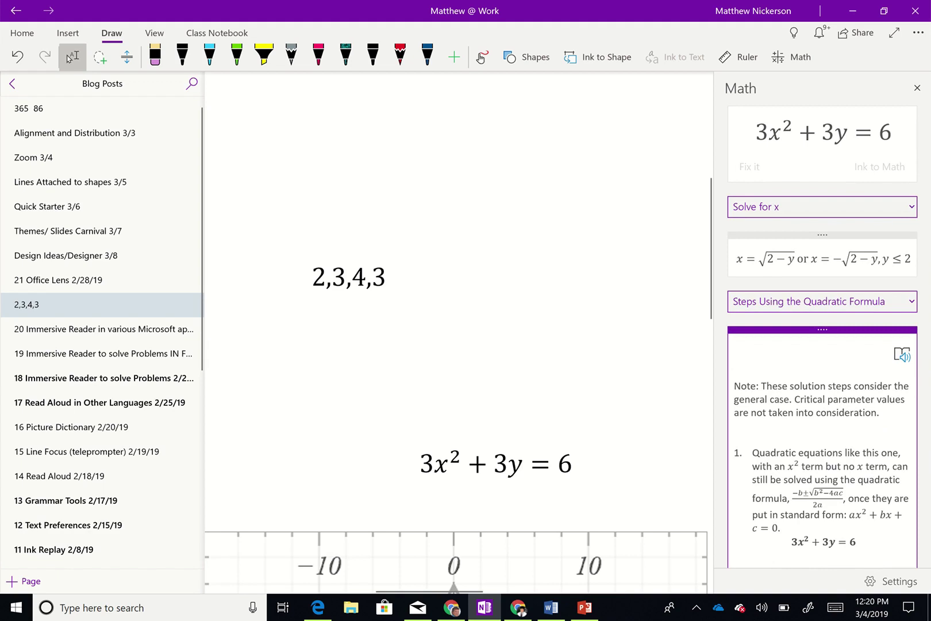
click(901, 354)
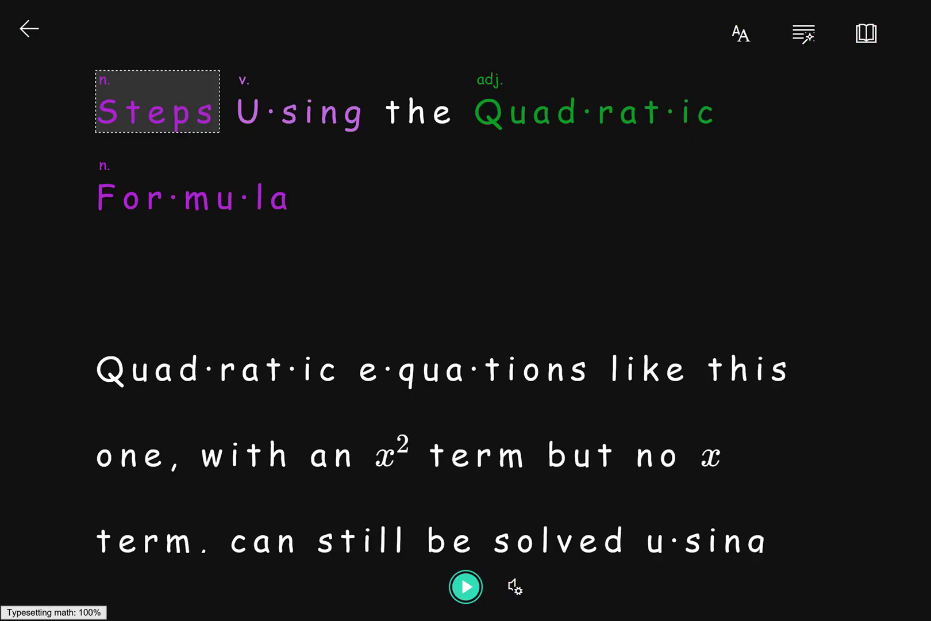
key(space)
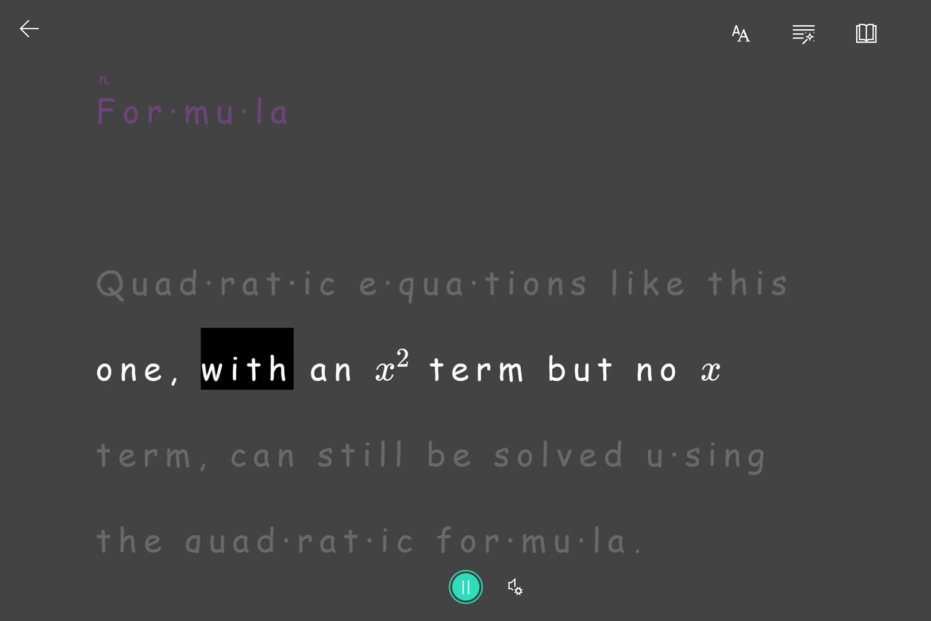
click(465, 586)
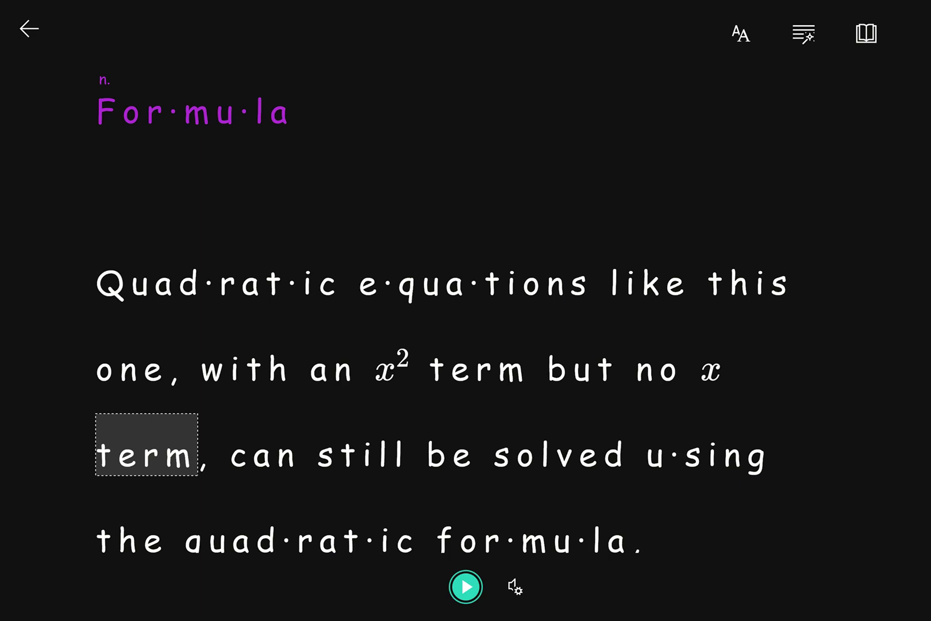
- Translate the whole document into Spanish (Latin America), play part of the translation aloud, pause it, and exit Immersive Reader
click(866, 33)
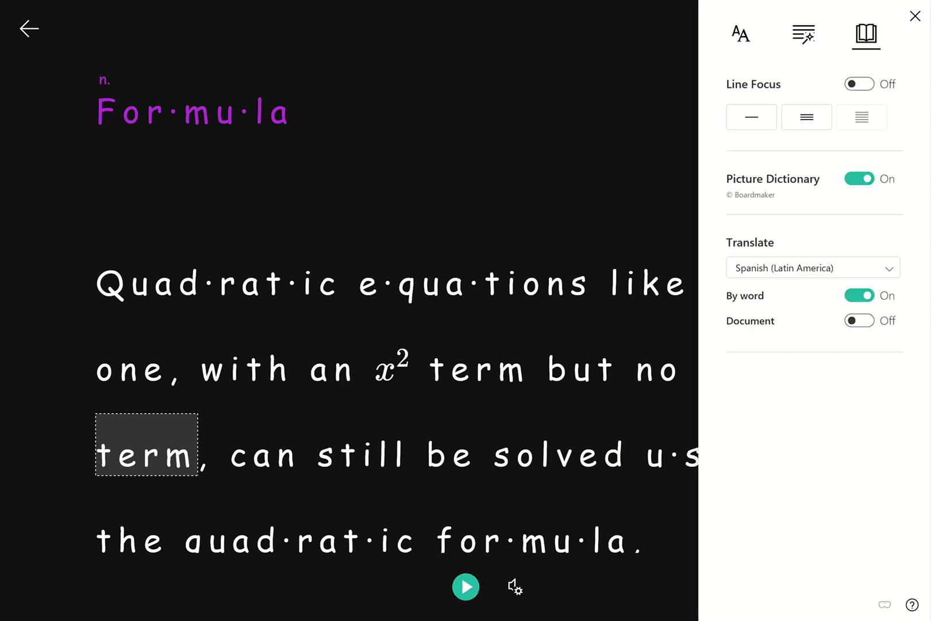
click(859, 320)
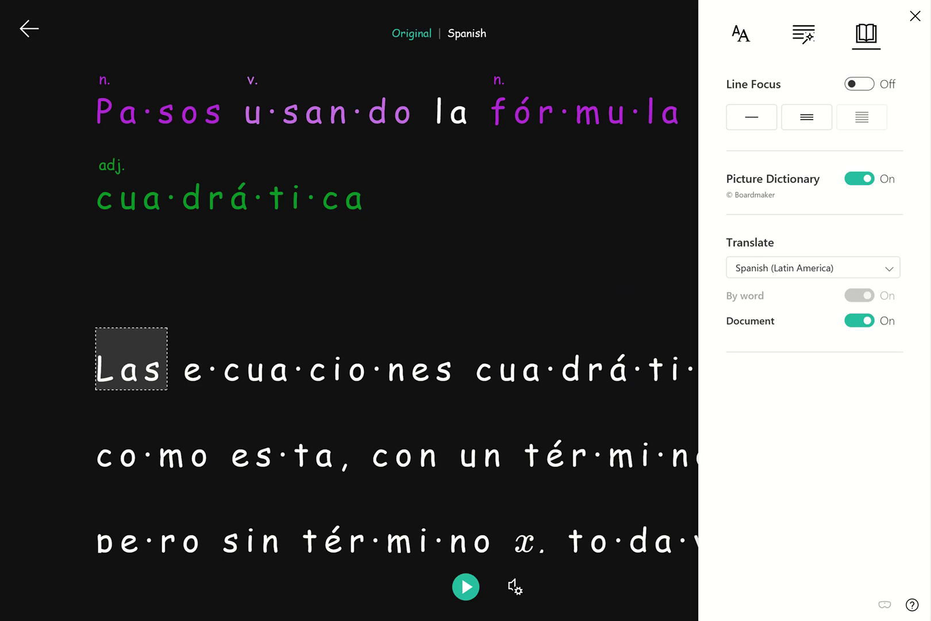
click(466, 587)
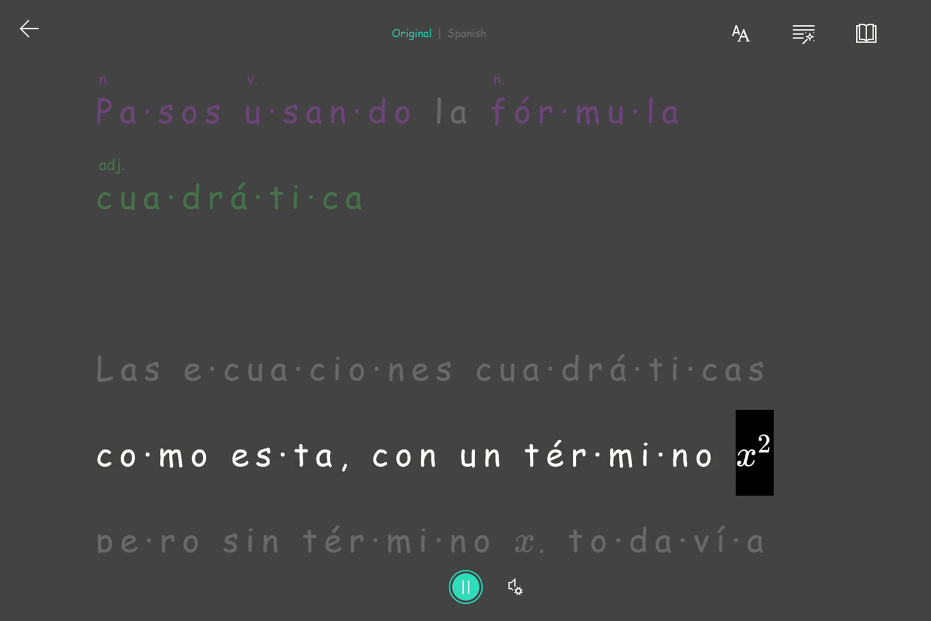
click(466, 586)
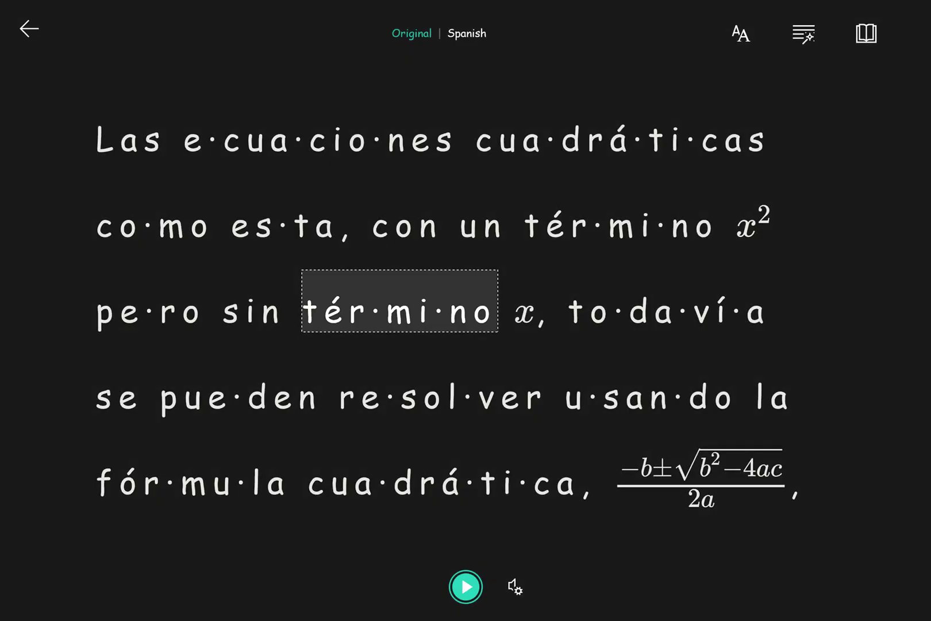
key(Escape)
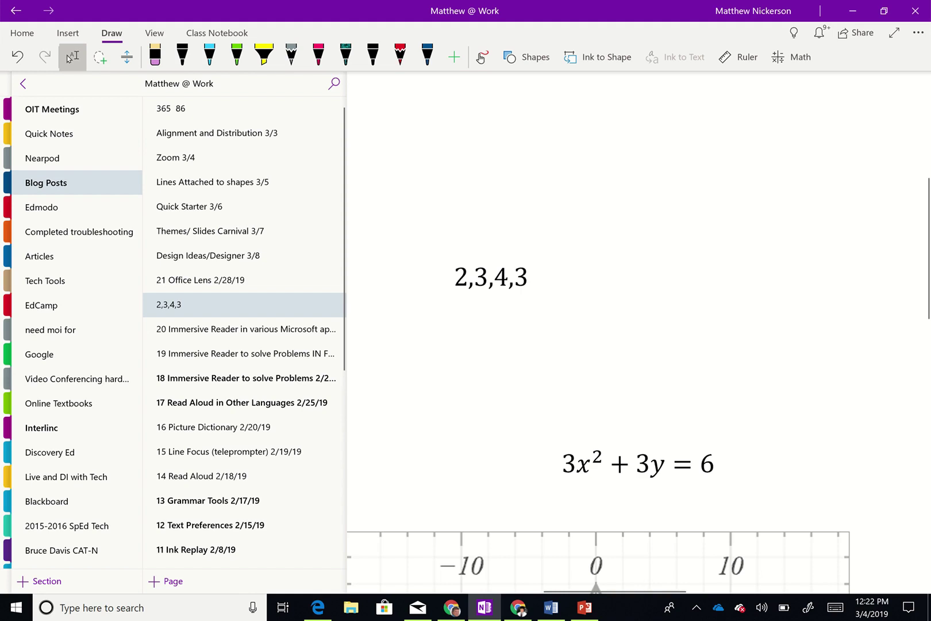
key(super+d)
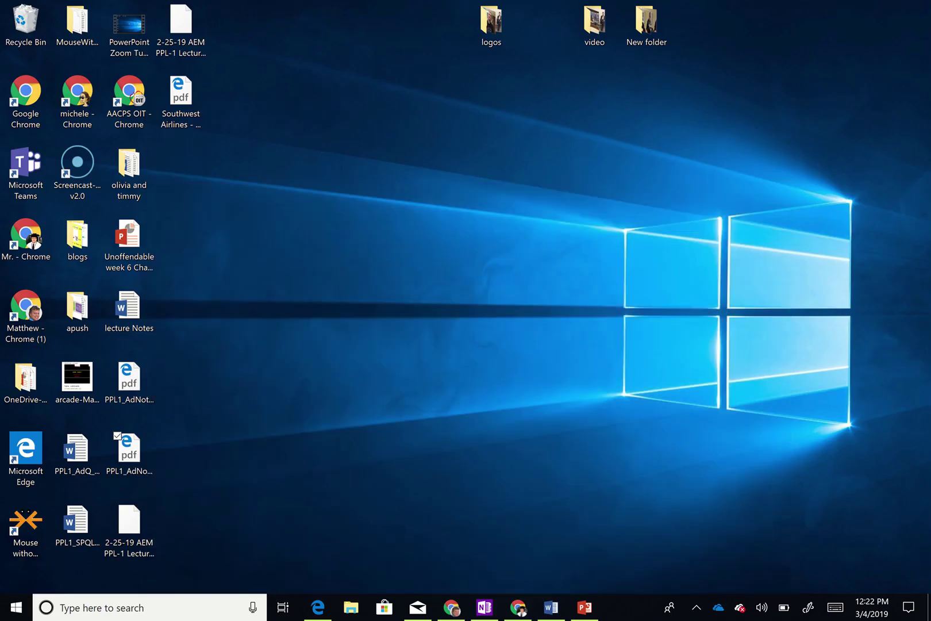
key(super+d)
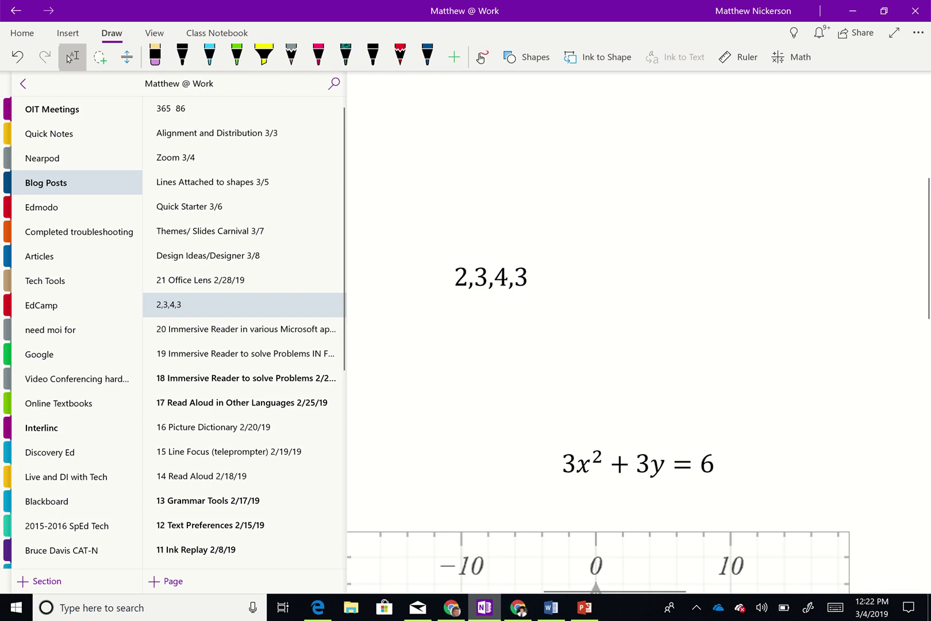
mouse_move(587, 612)
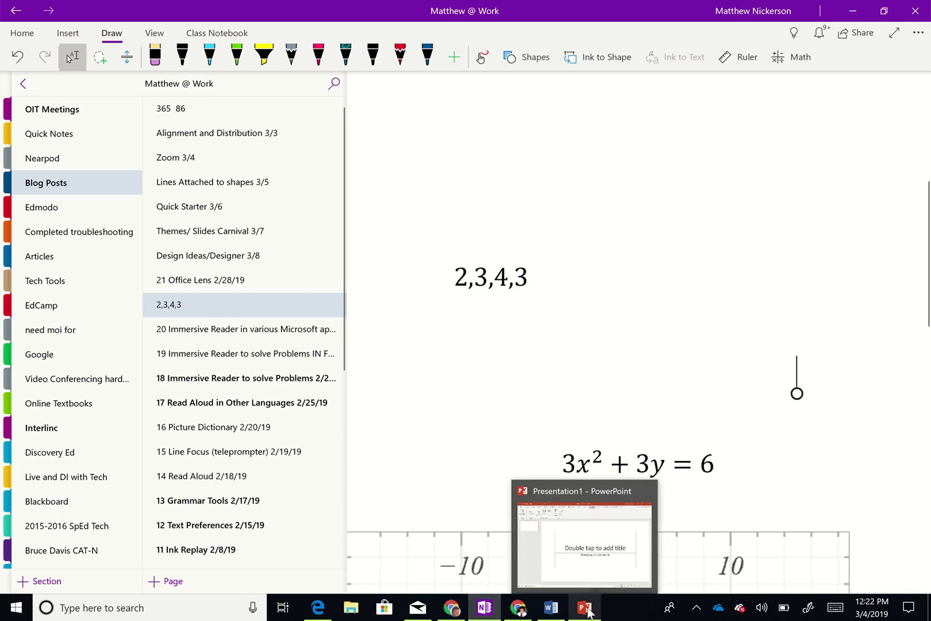